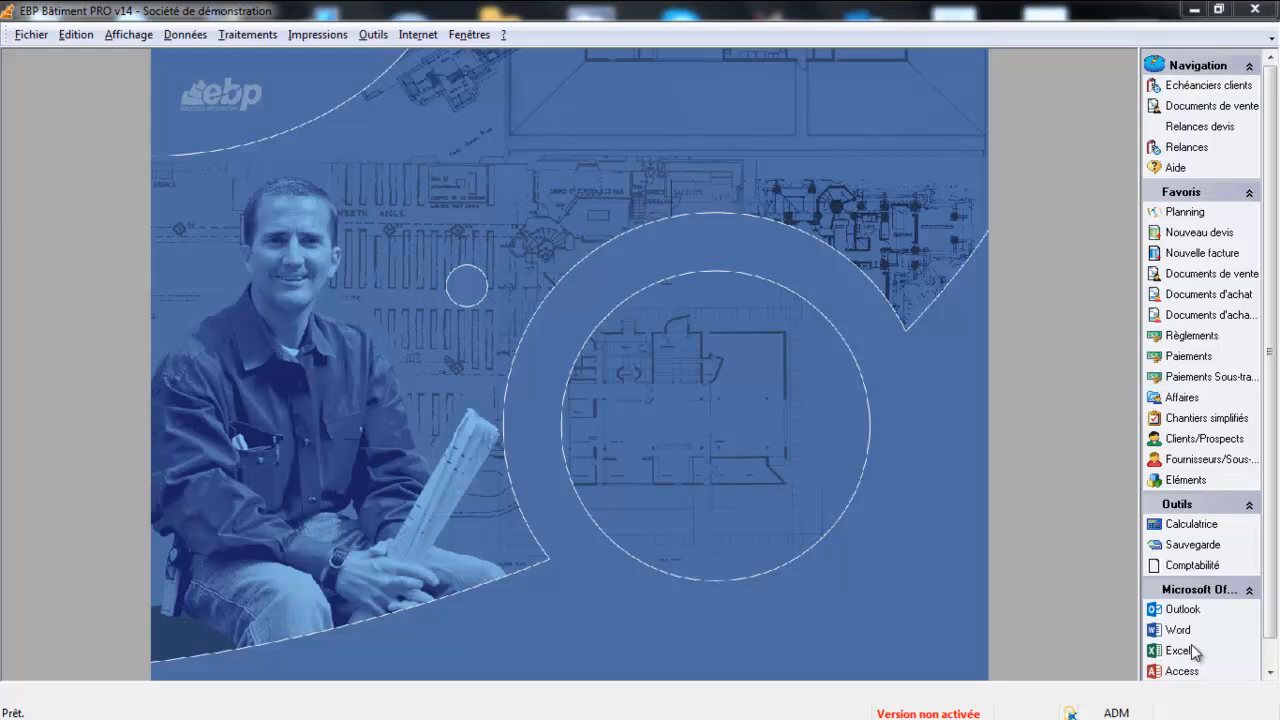
Open the accepted quote dated 09/01/2014 from the list of sales documents
left_click(235, 34)
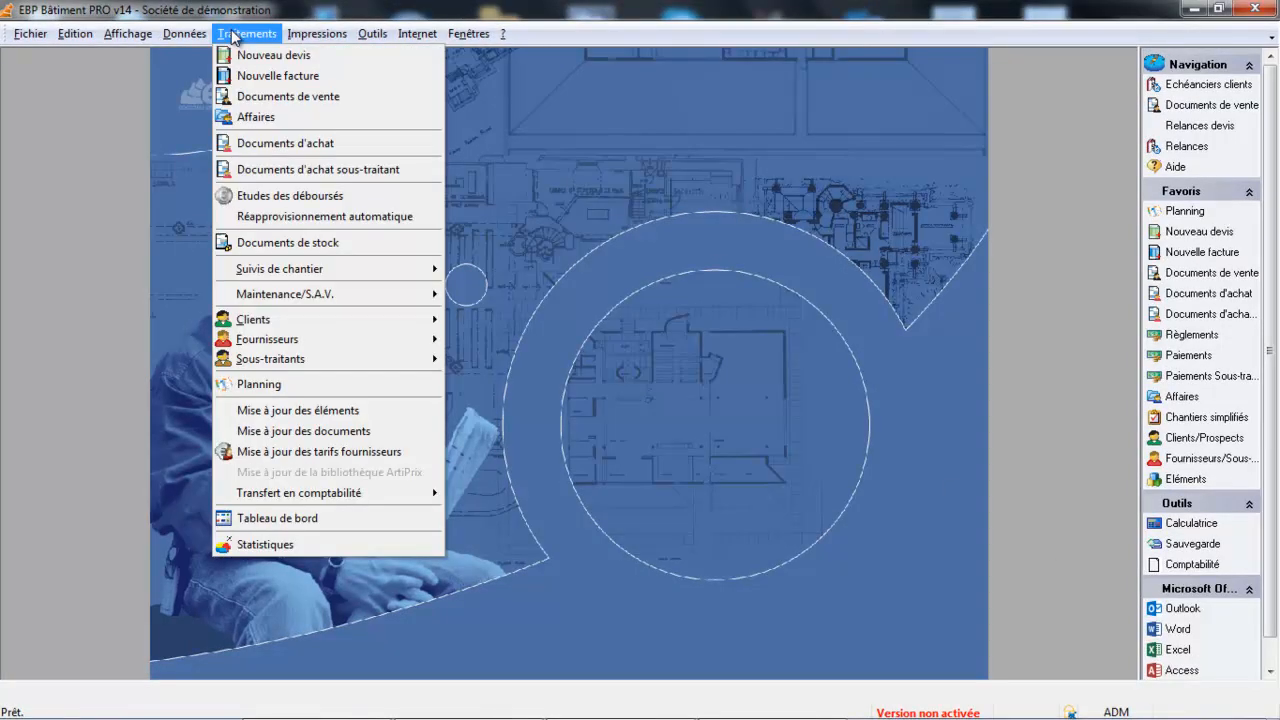
left_click(252, 96)
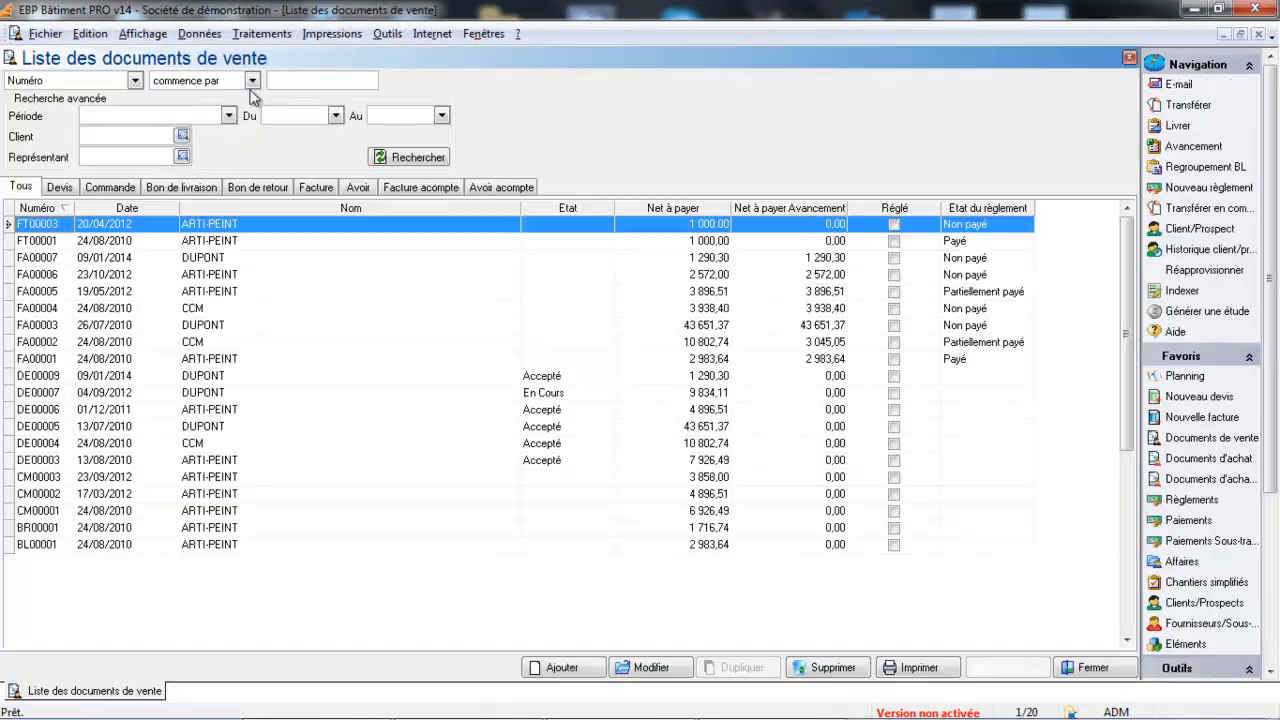
left_click(130, 377)
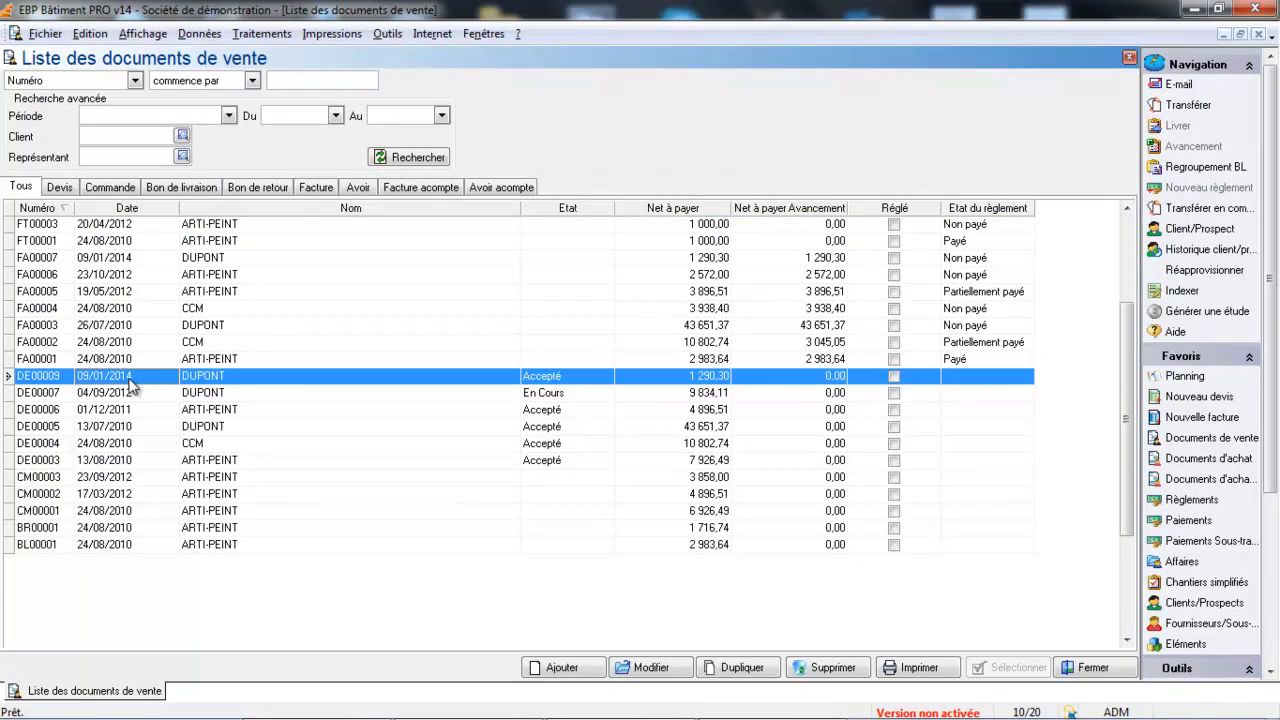
double_click(130, 377)
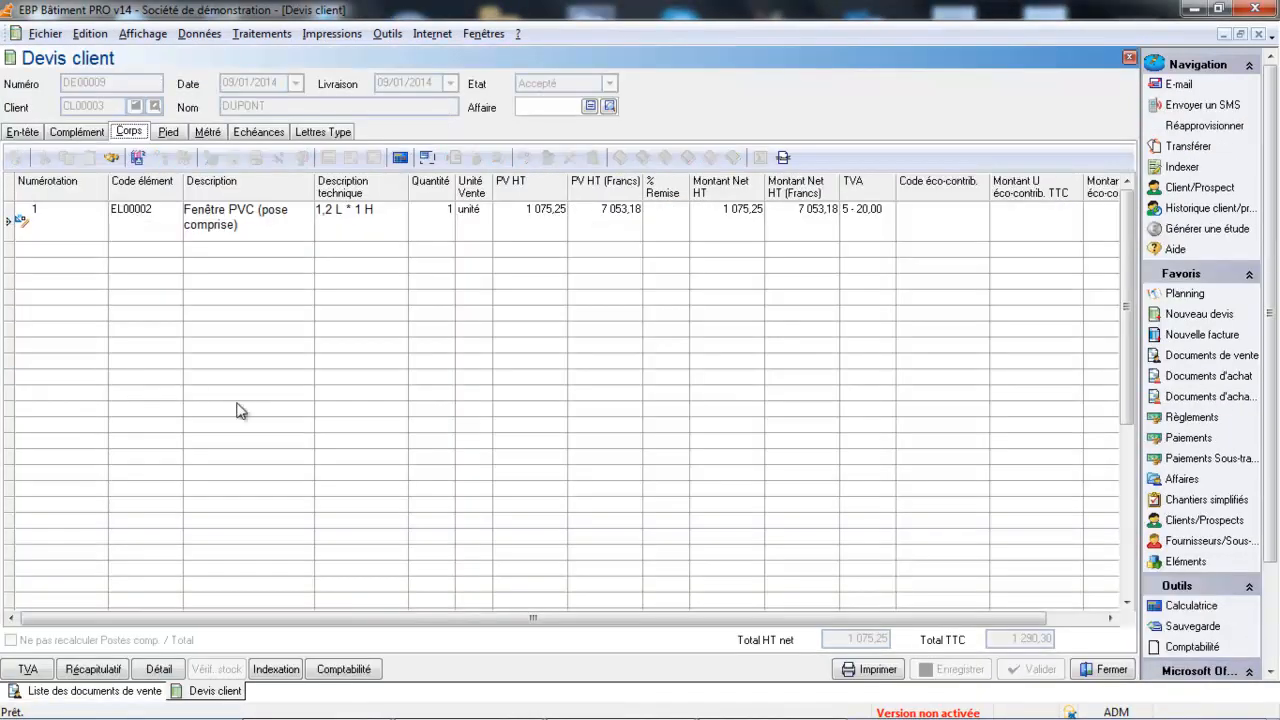
Review the quote's VAT summary, checking the line for VAT code 5
left_click(28, 669)
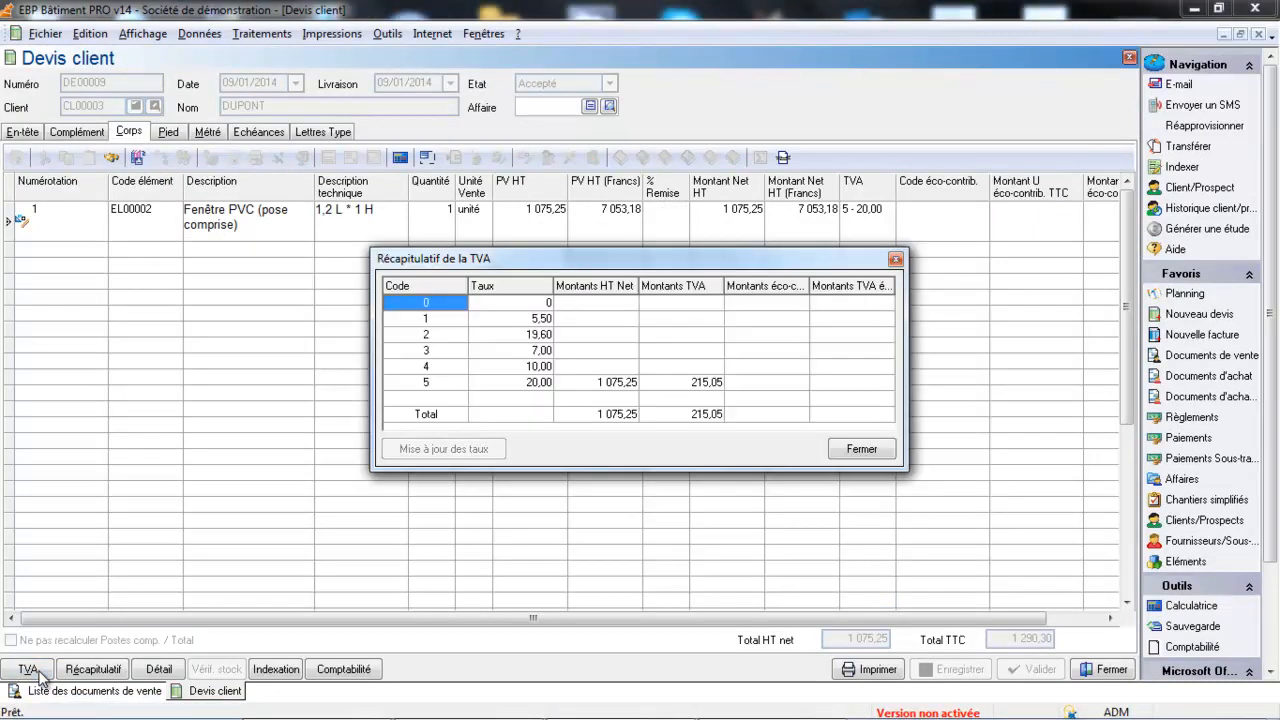
left_click(440, 384)
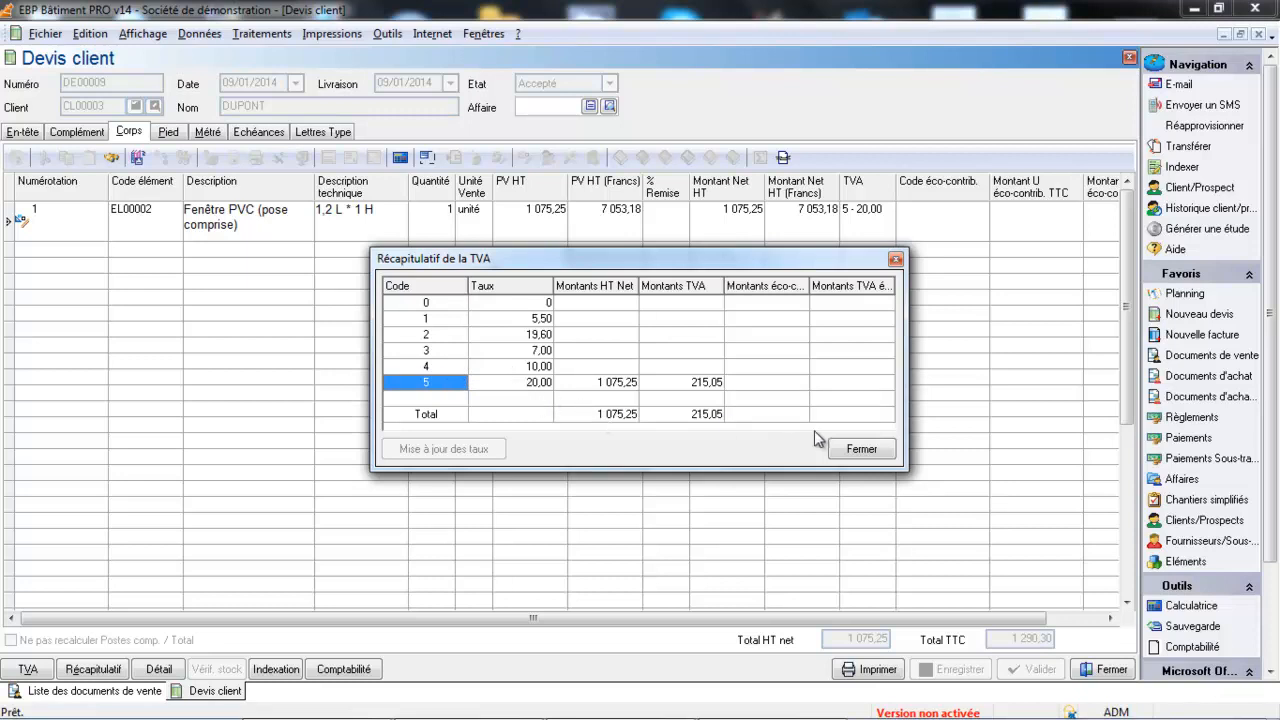
left_click(852, 452)
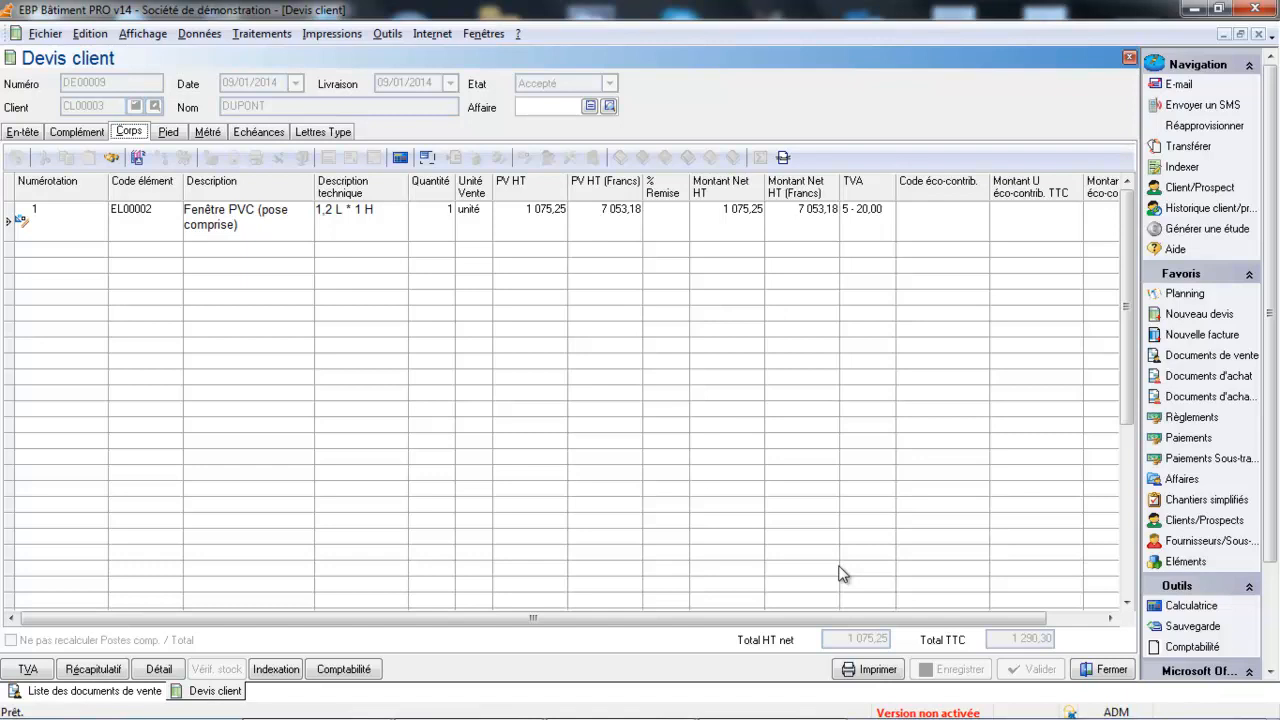
Open the quote's print setup and edit the print template "Détail (4 taux de TVA)" in the report designer
left_click(864, 670)
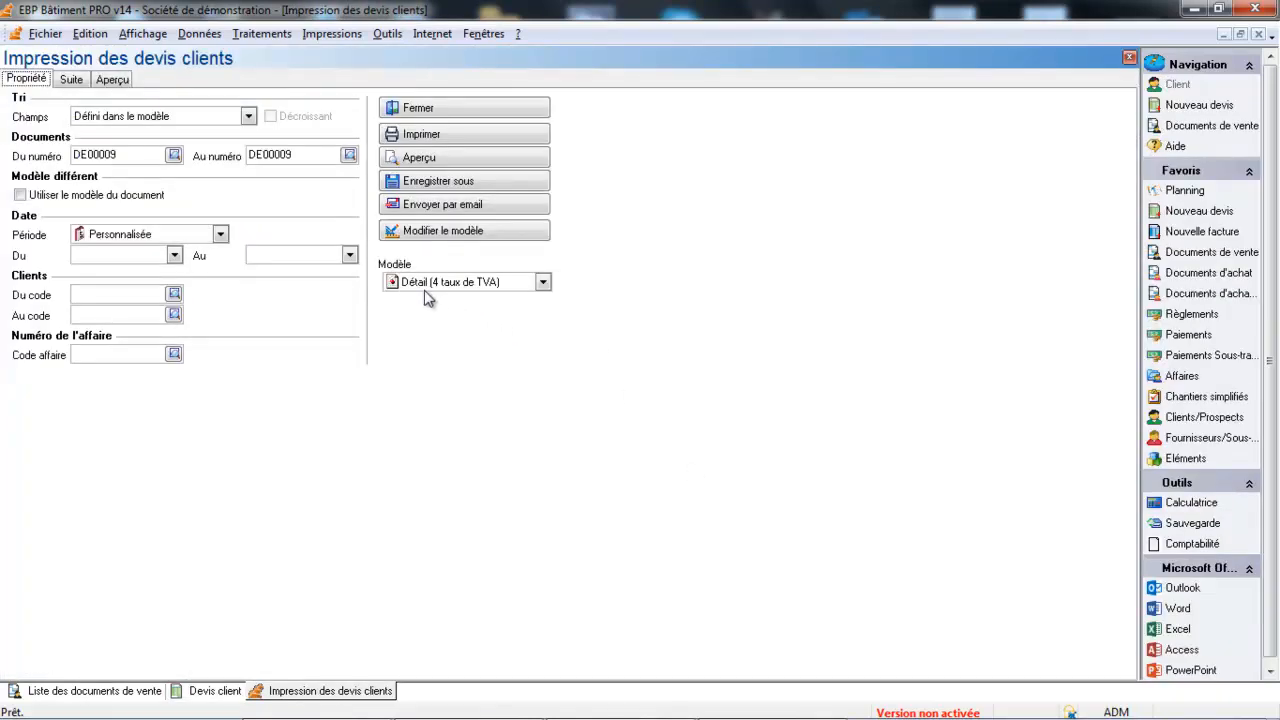
left_click(543, 282)
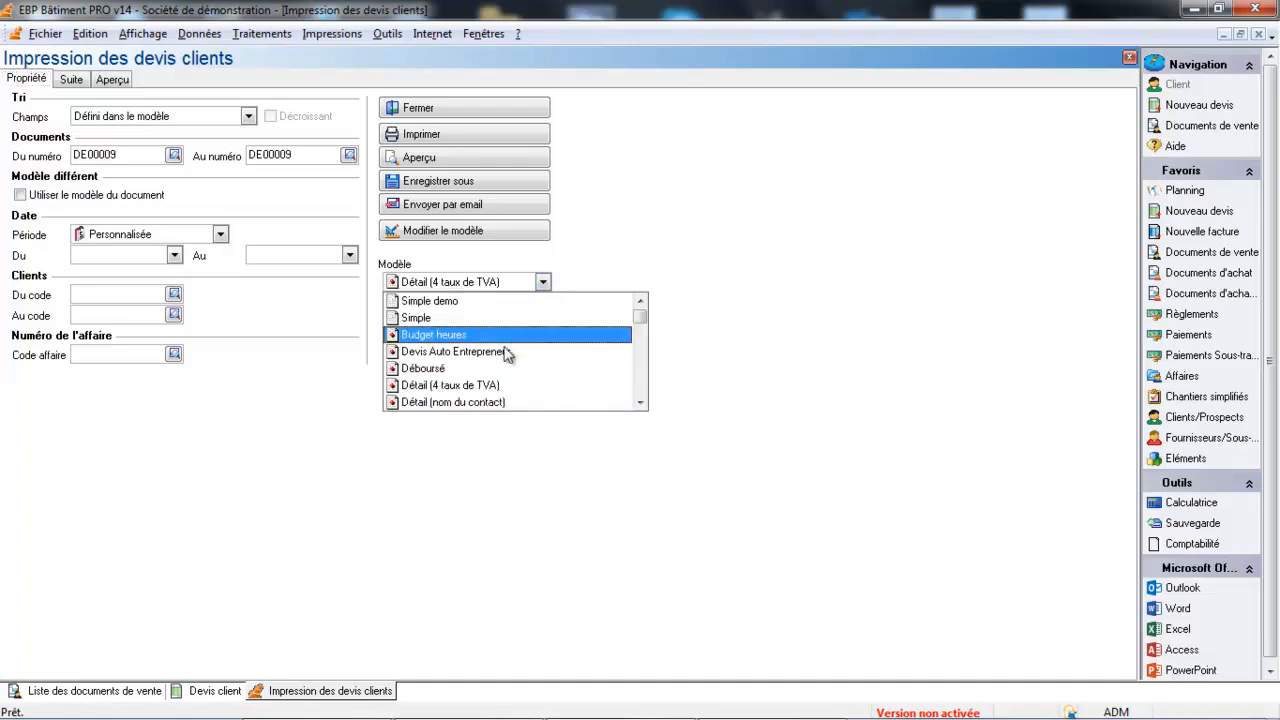
left_click(480, 386)
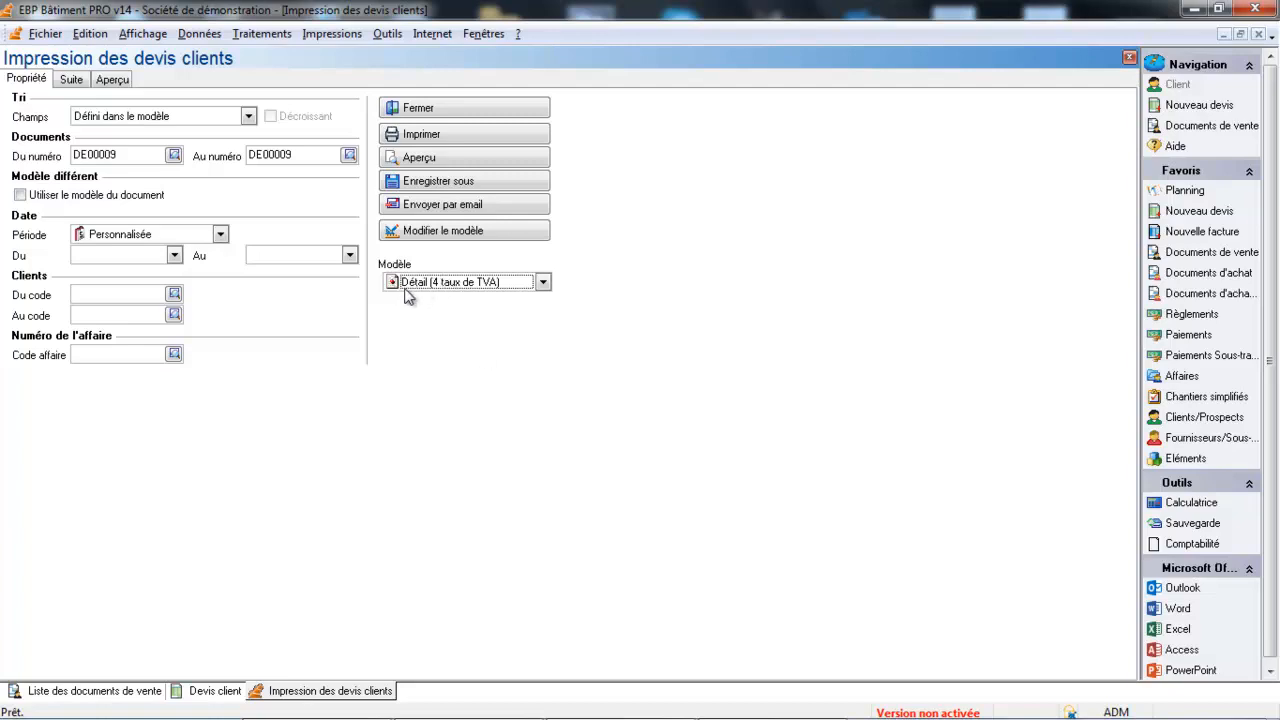
left_click(474, 235)
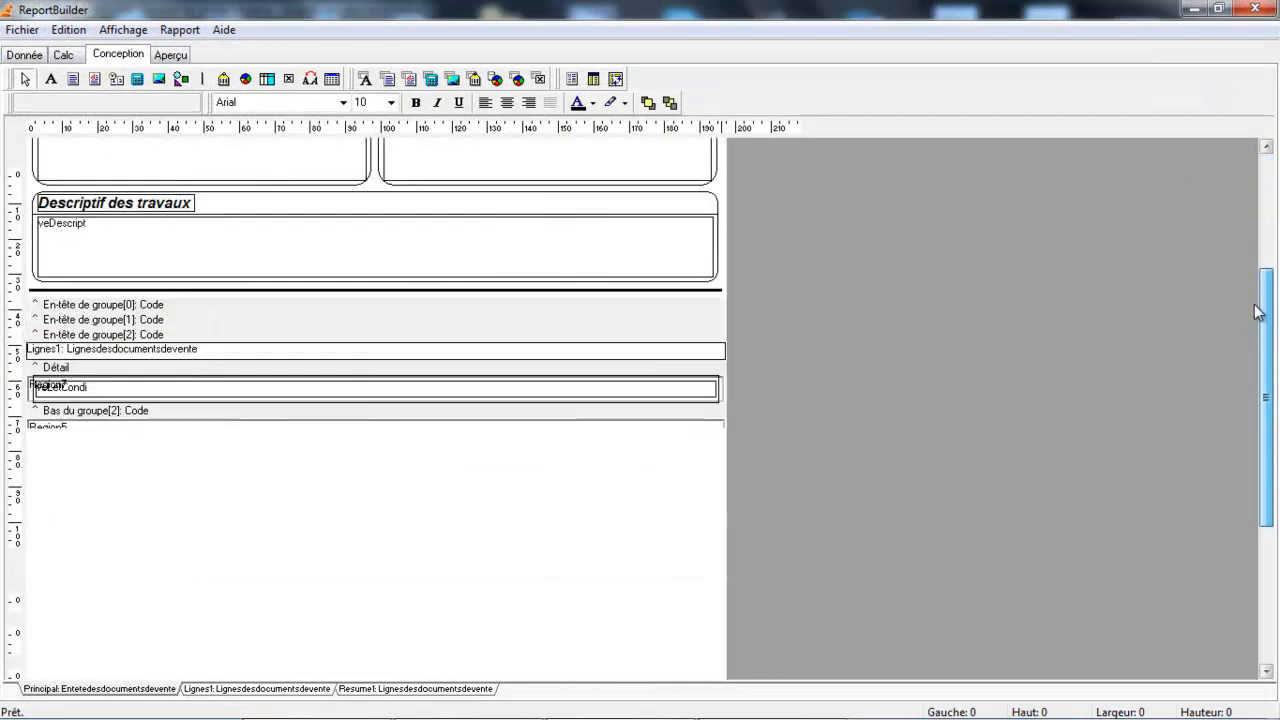
Examine the data fields available for the Taux Tva 1 field in the VAT table at the bottom of the template
left_click_drag(1262, 185, 1260, 362)
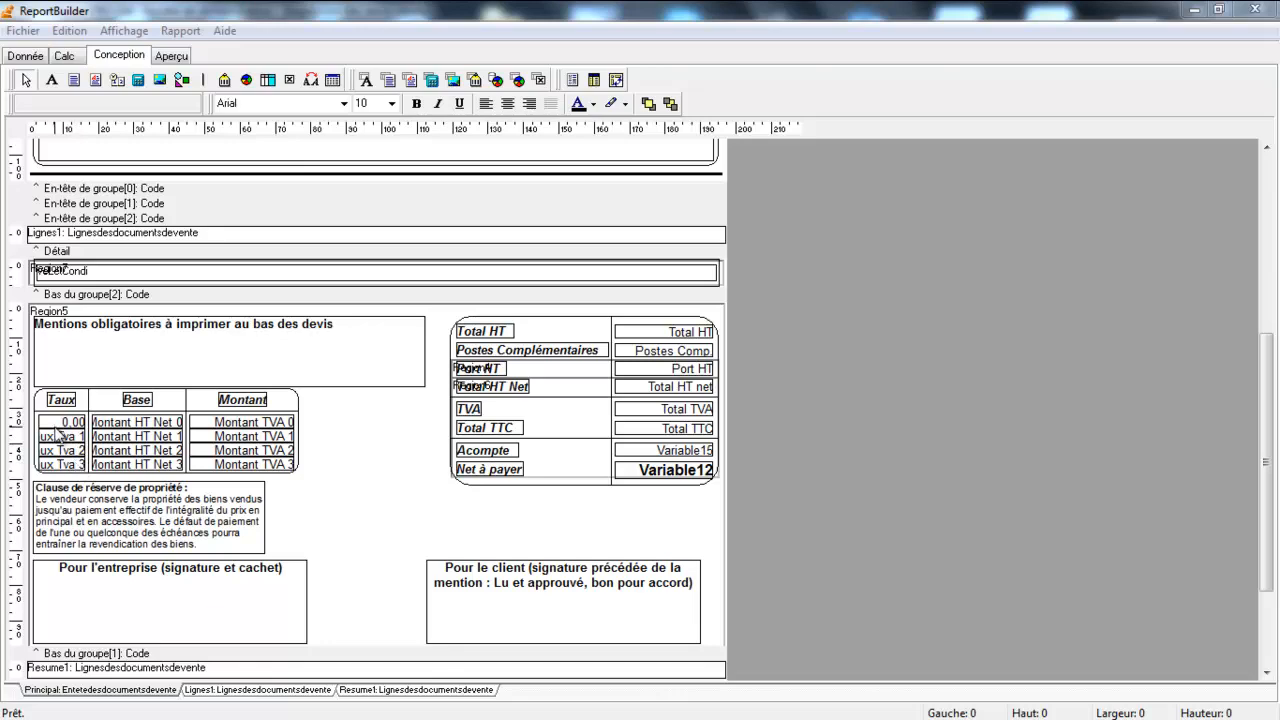
left_click(68, 449)
left_click(66, 441)
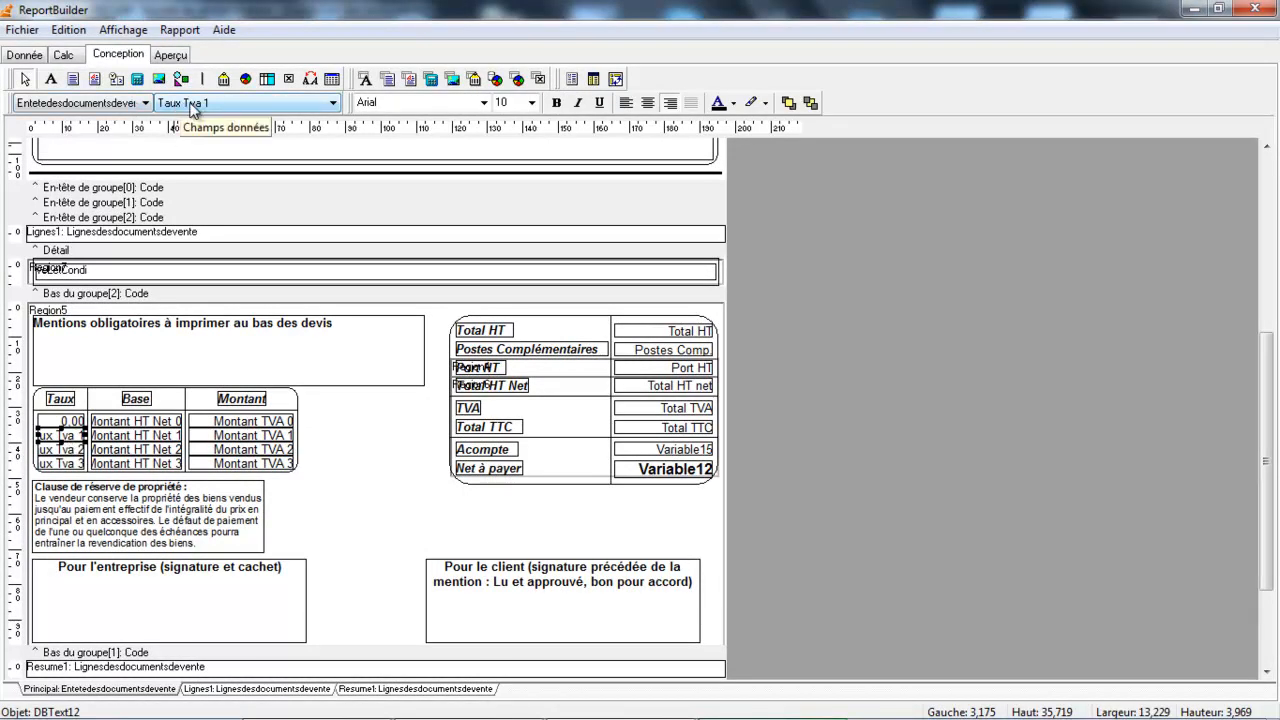
left_click(191, 110)
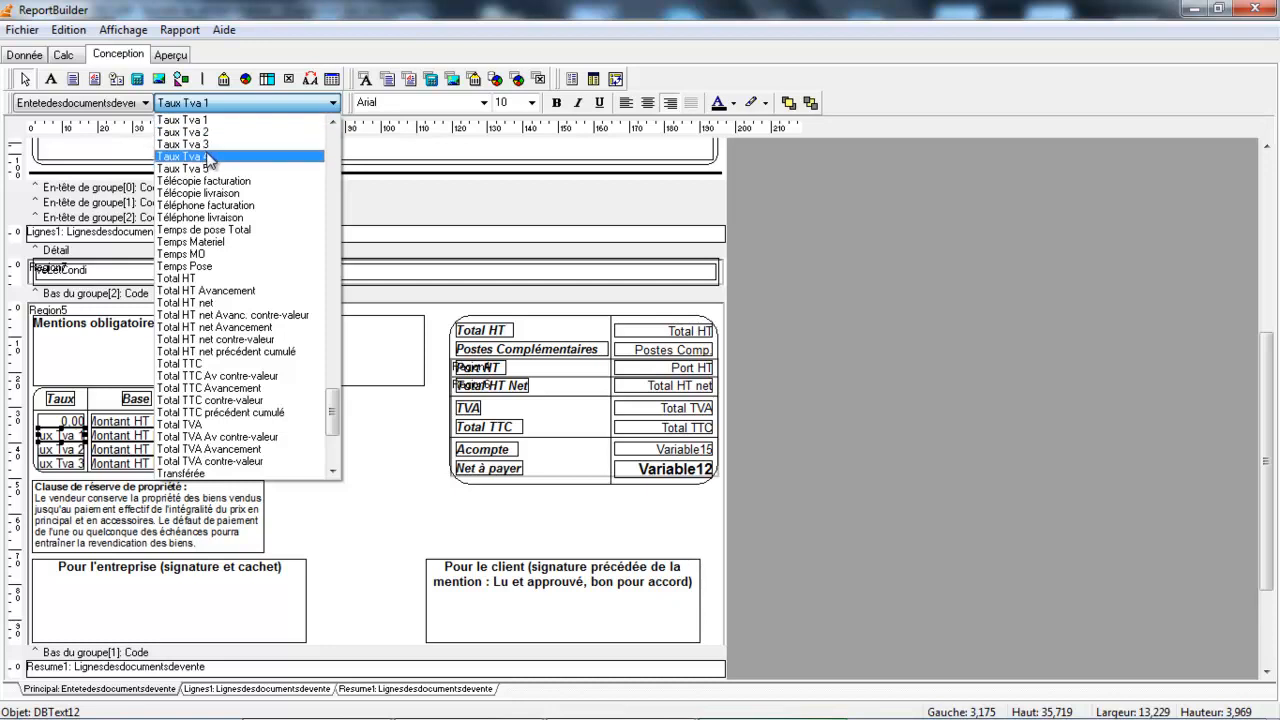
left_click(390, 204)
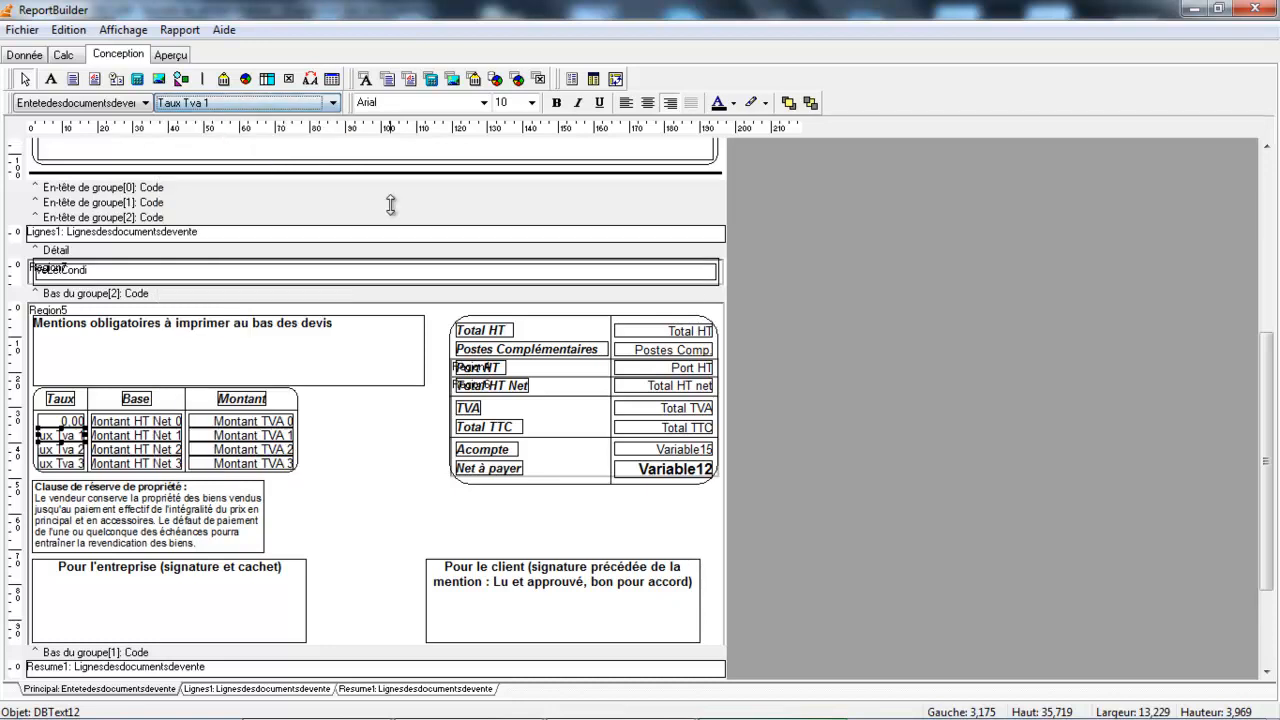
Link the third row of the VAT table to Taux Tva 4, Montant HT Net 4 and Montant TVA 4
left_click(72, 450)
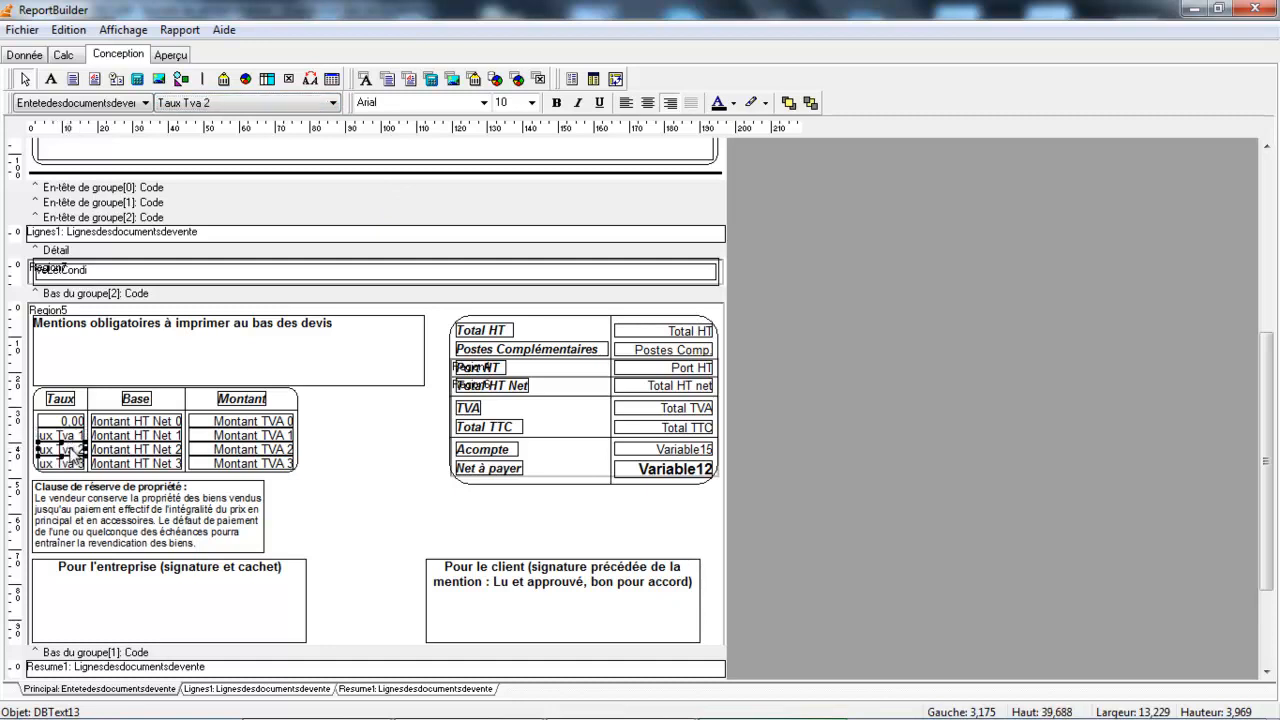
left_click(217, 103)
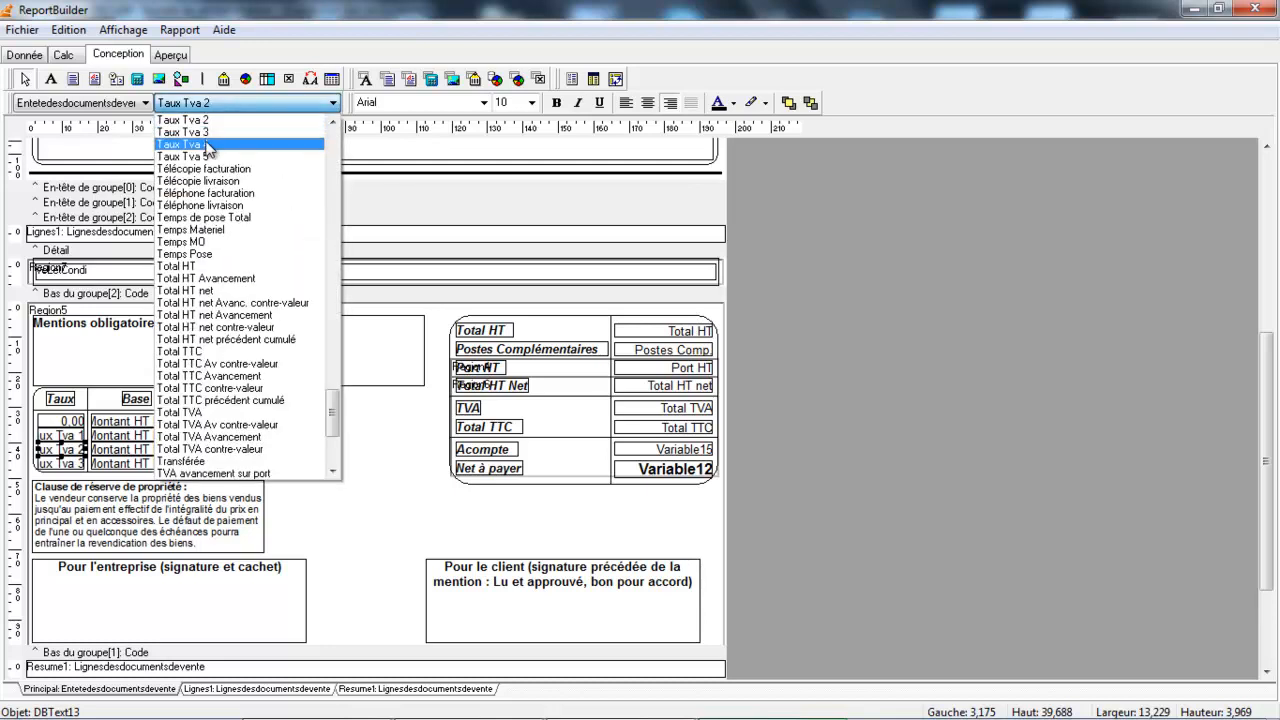
left_click(208, 149)
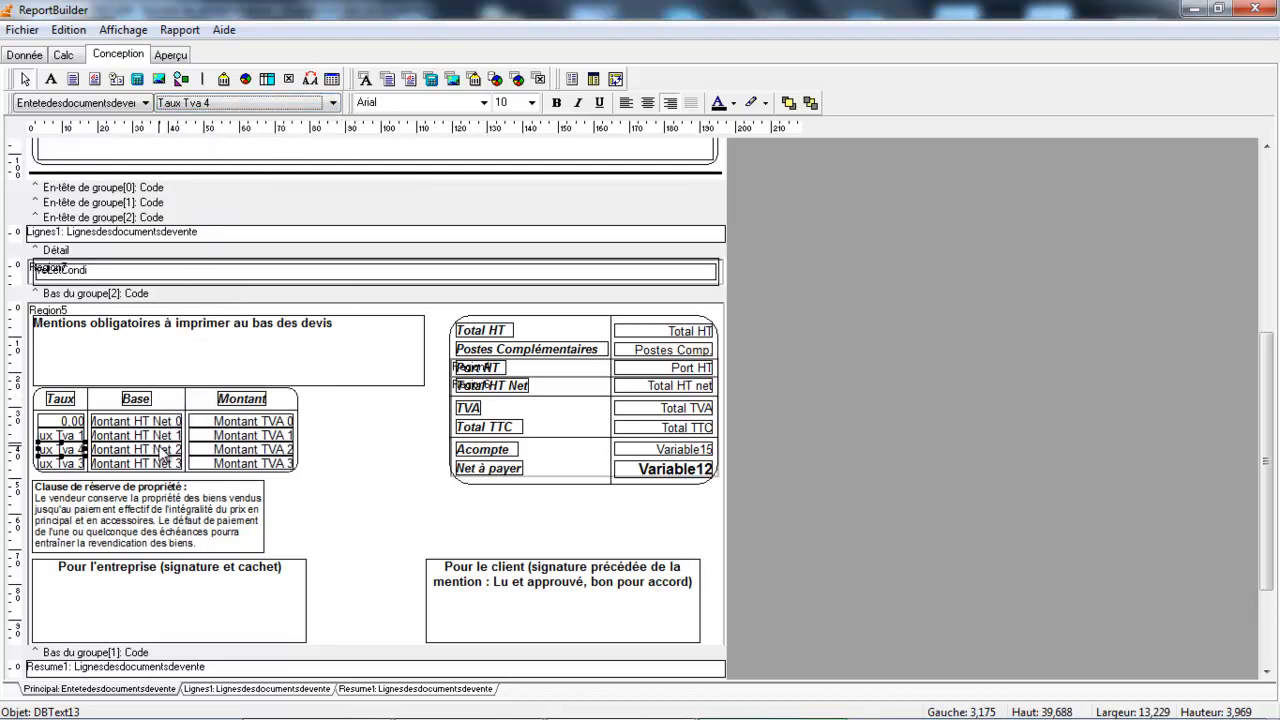
left_click(161, 451)
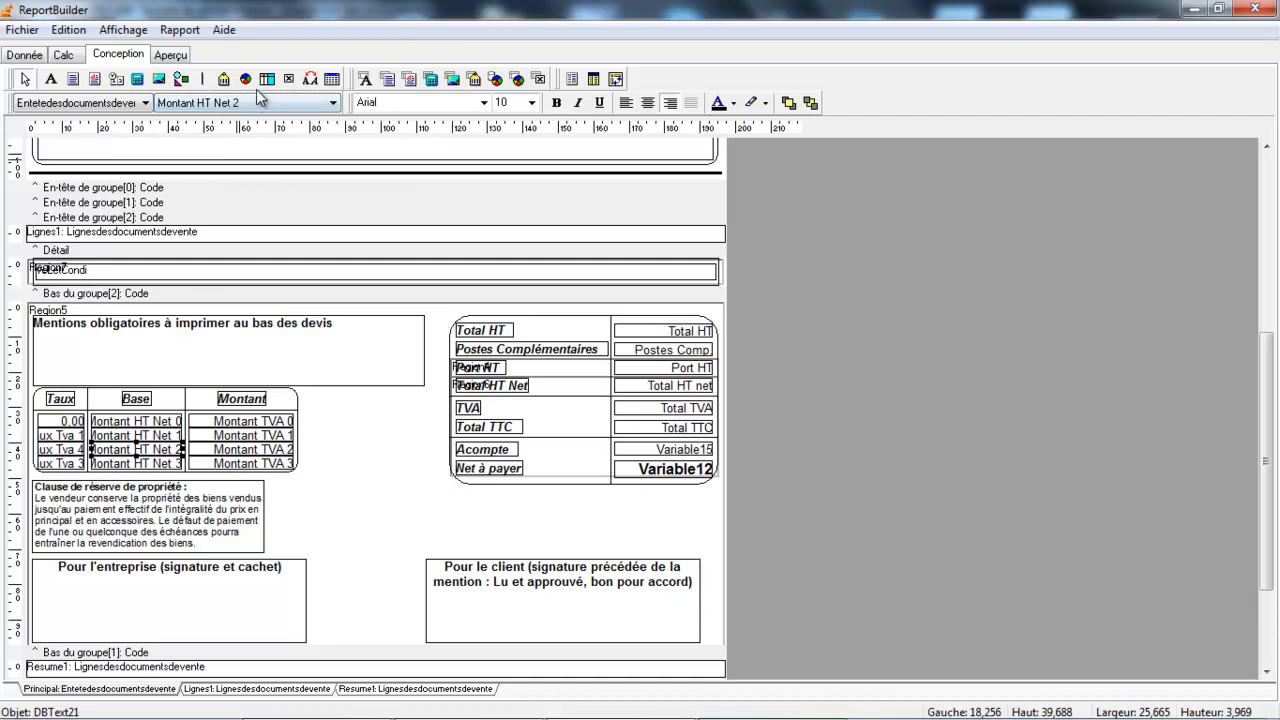
left_click(257, 102)
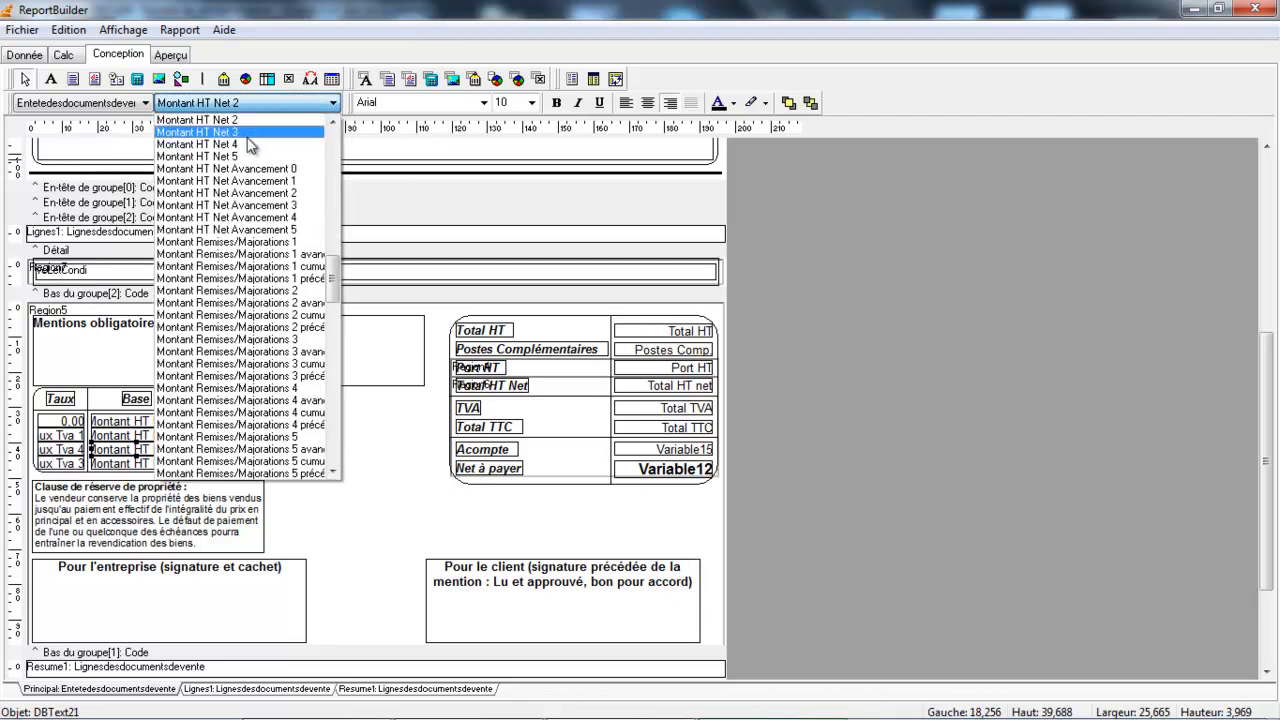
left_click(249, 145)
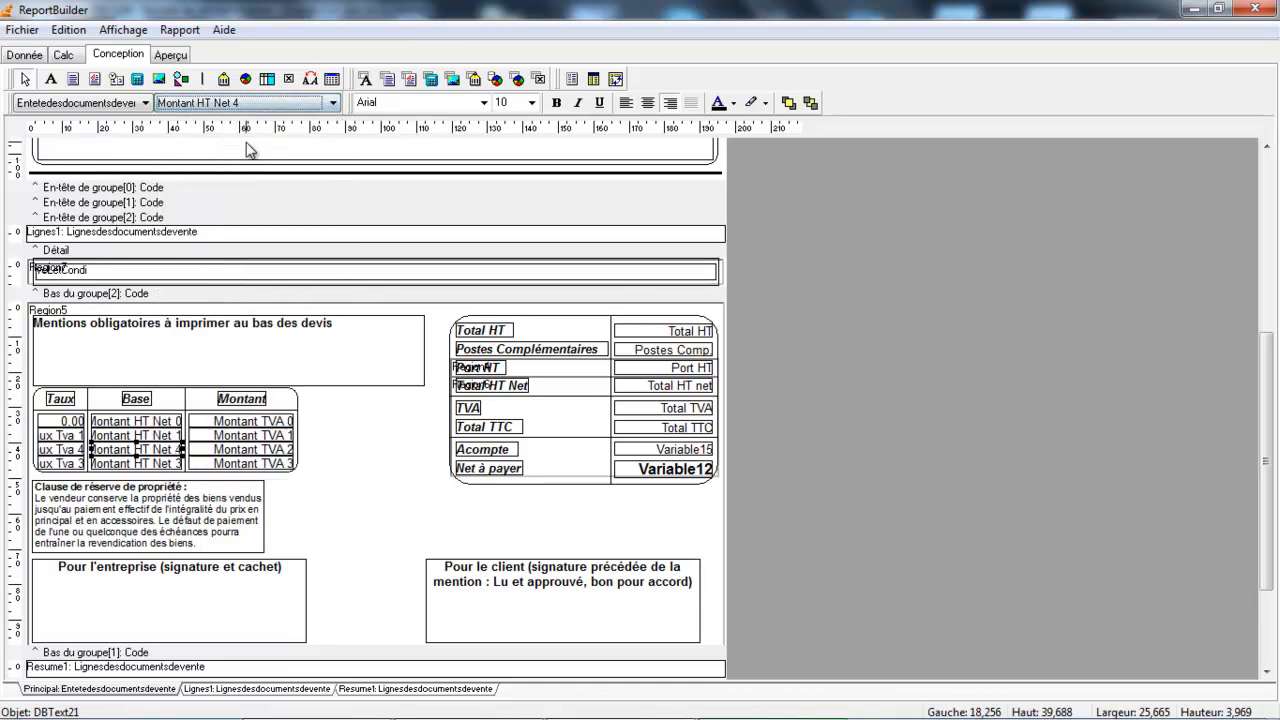
left_click(262, 450)
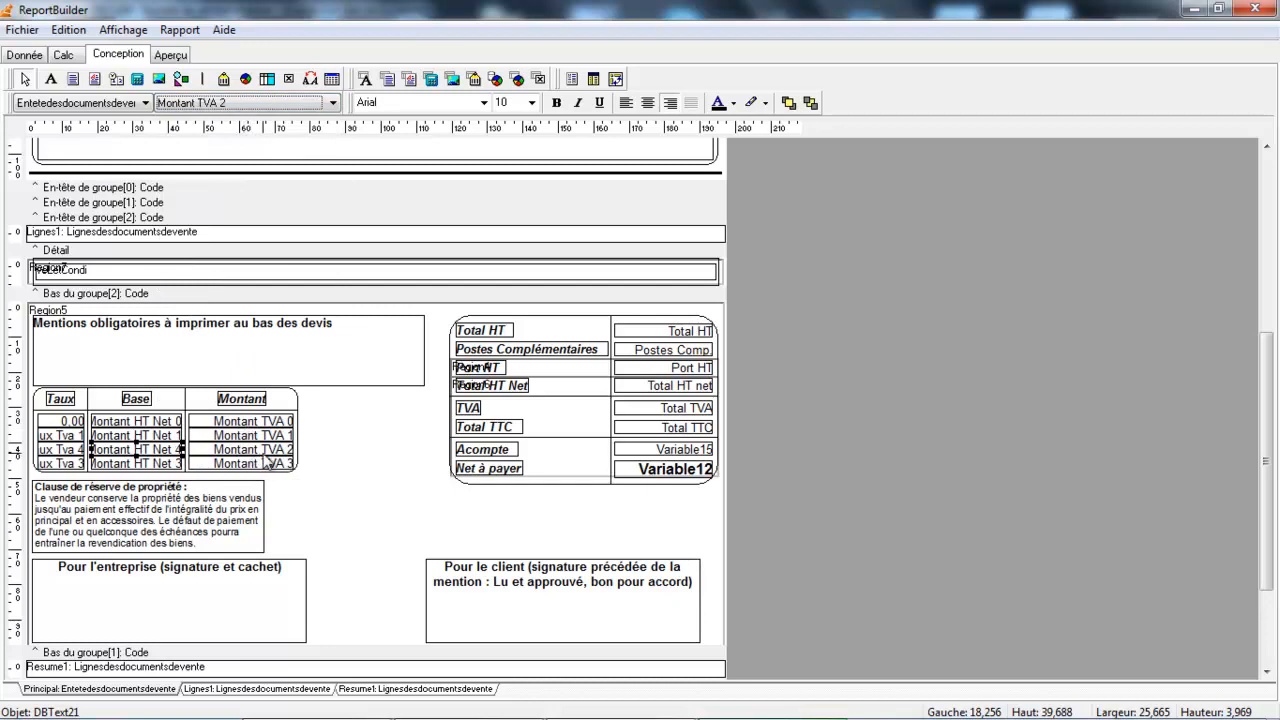
left_click(232, 103)
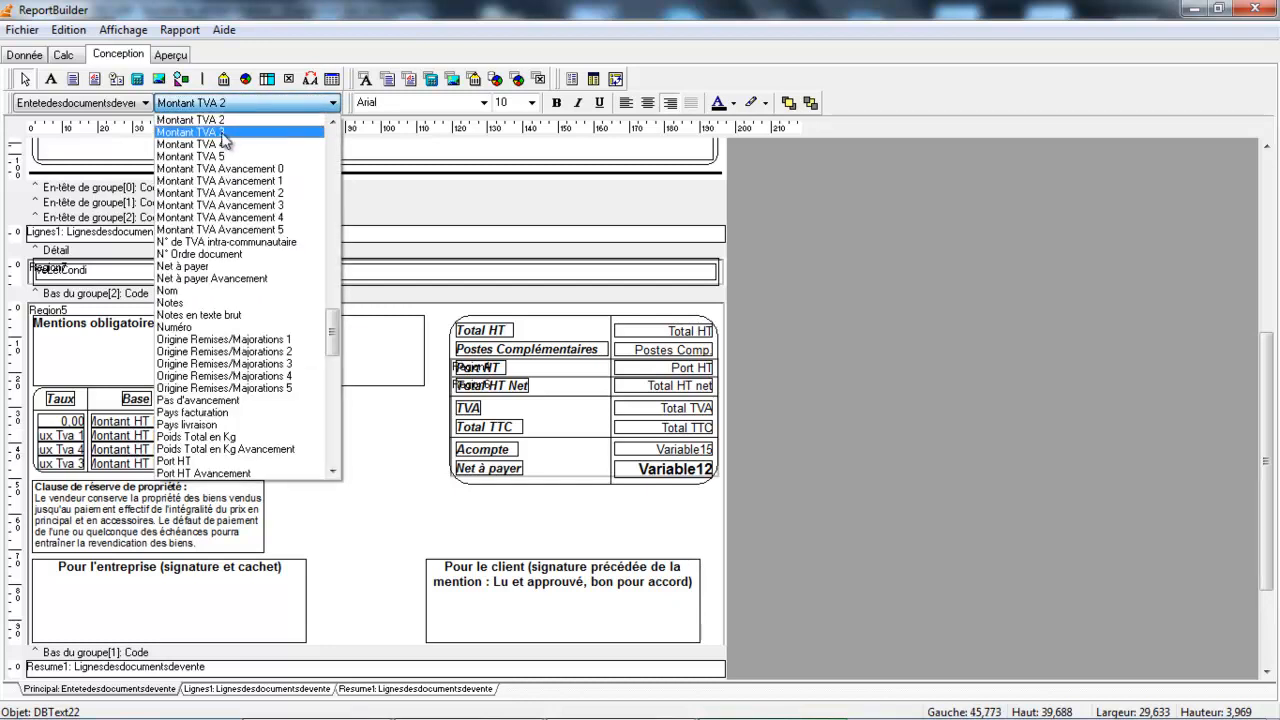
left_click(222, 144)
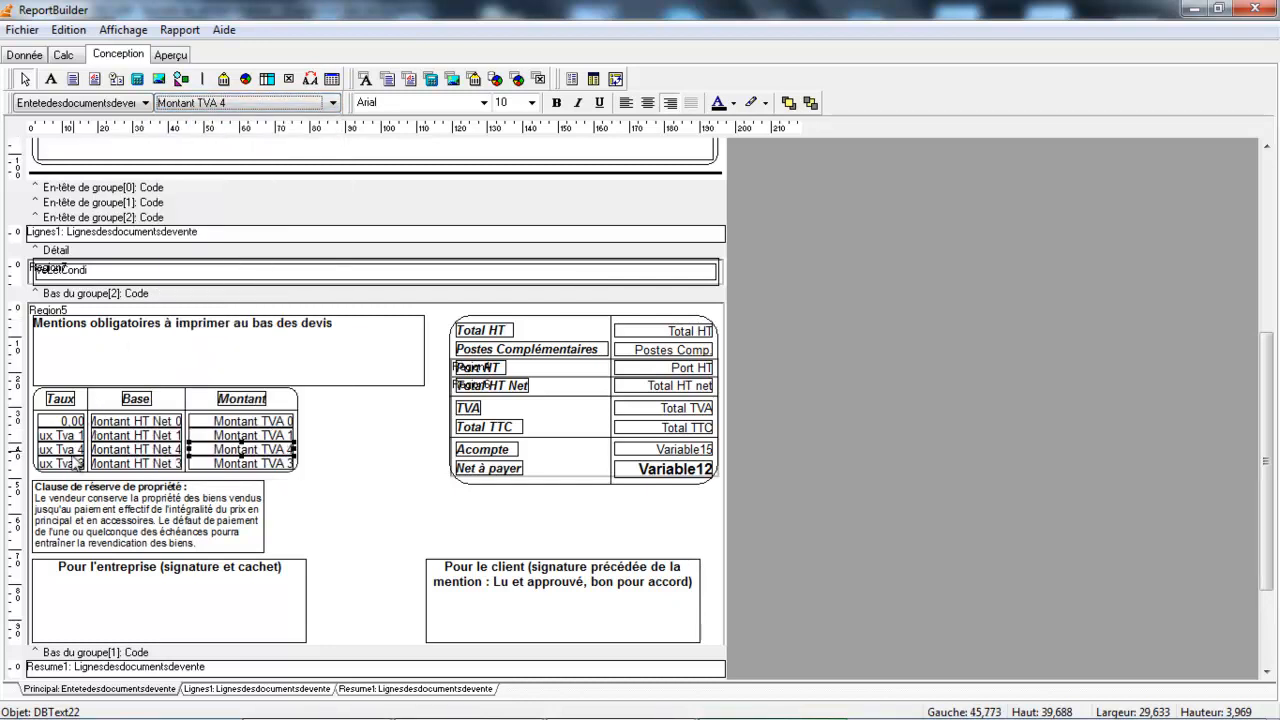
Link the last row of the VAT table to Taux Tva 5, Montant HT Net 5 and Montant TVA 5
left_click(68, 464)
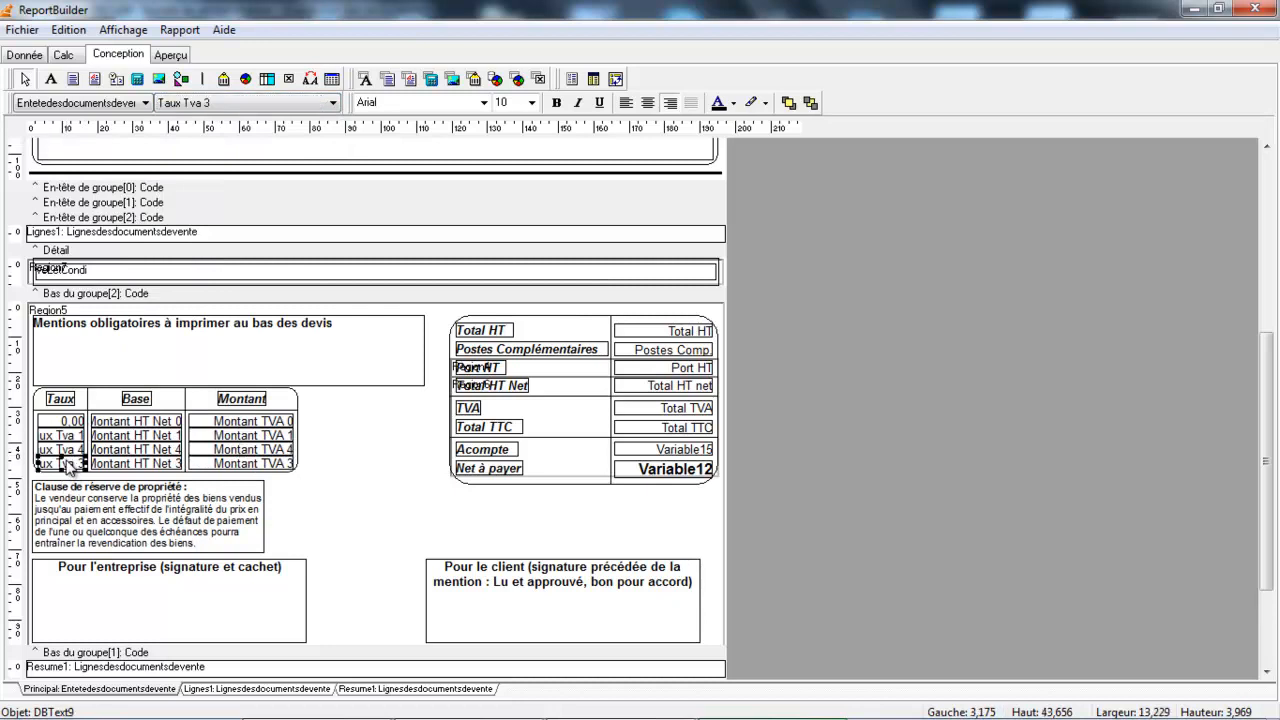
left_click(198, 104)
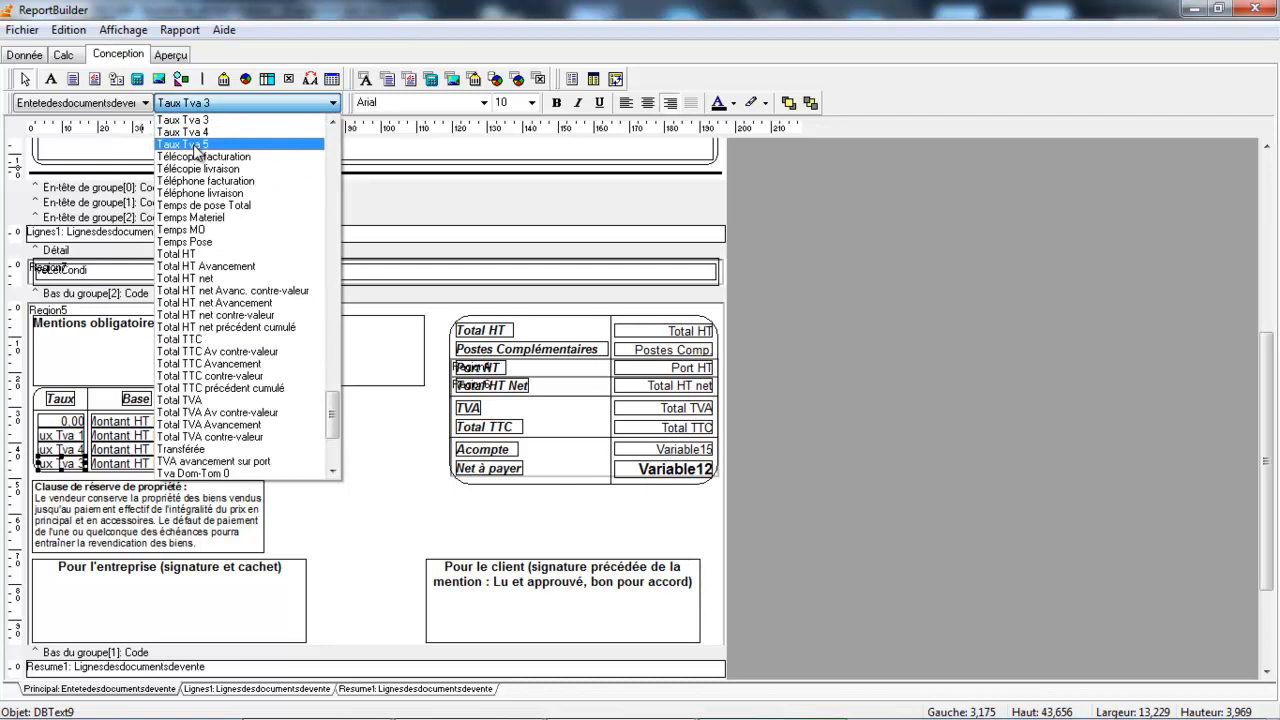
left_click(198, 144)
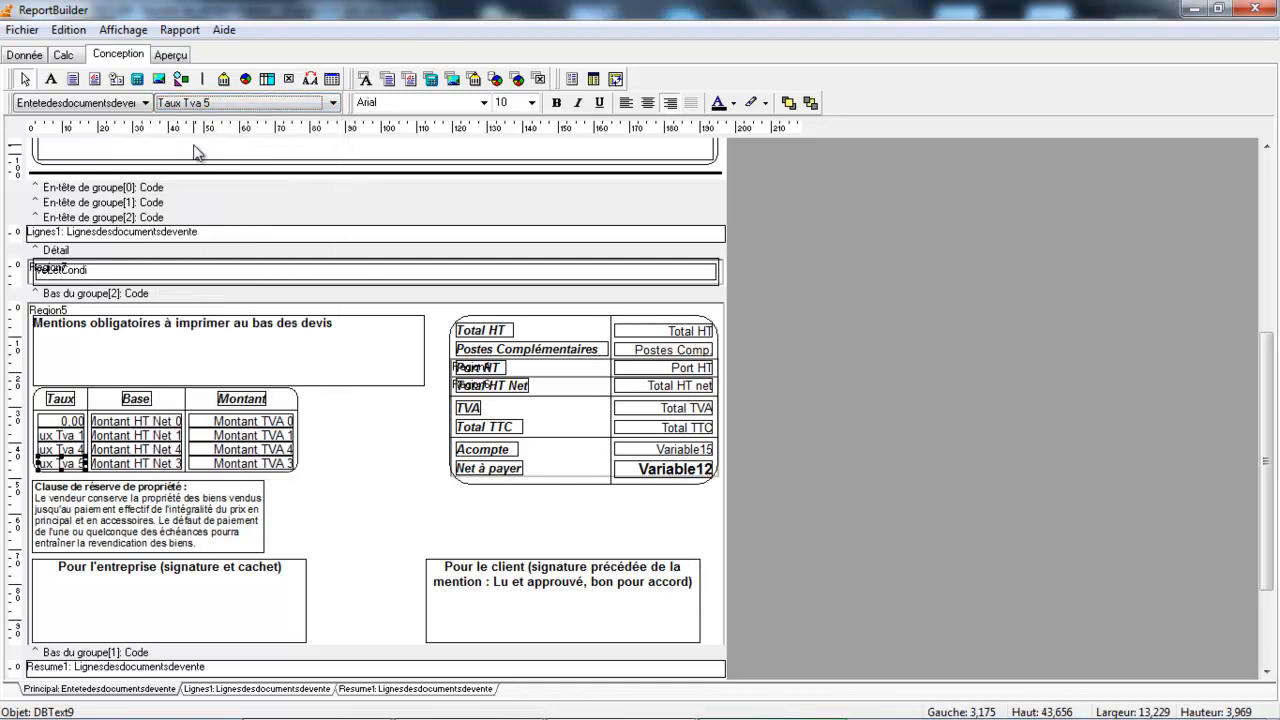
left_click(160, 460)
left_click(220, 105)
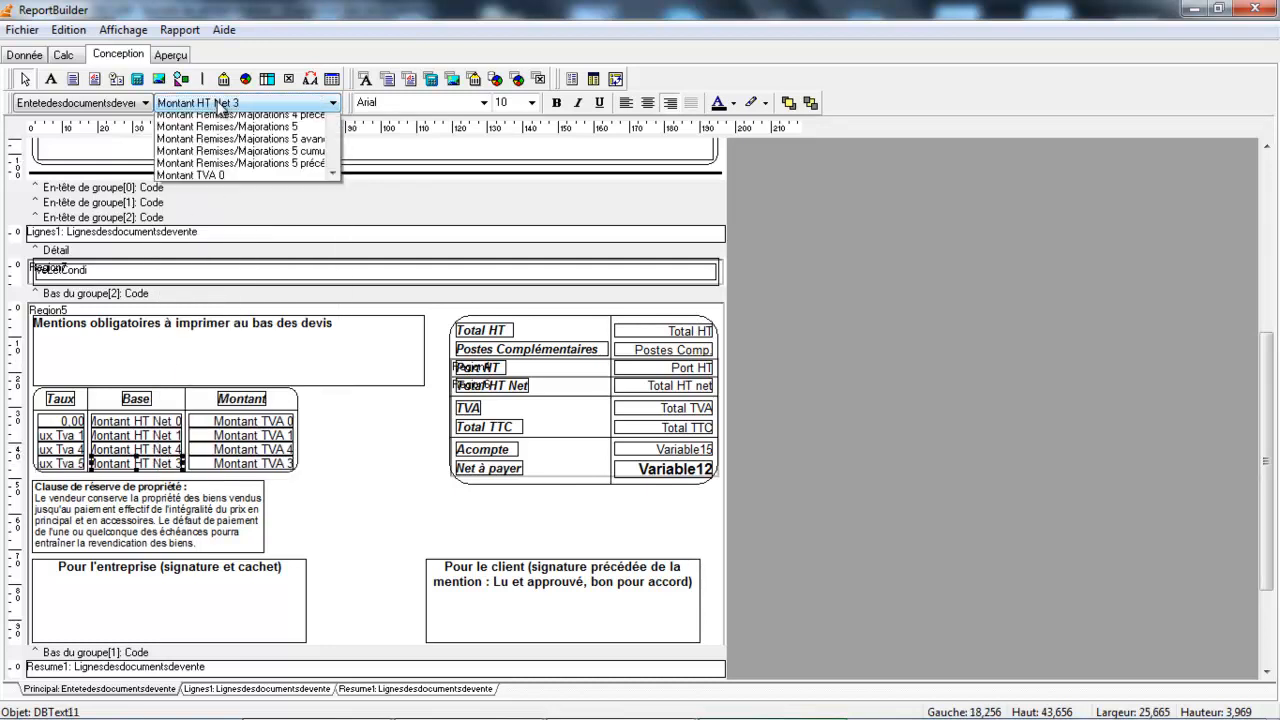
left_click(222, 140)
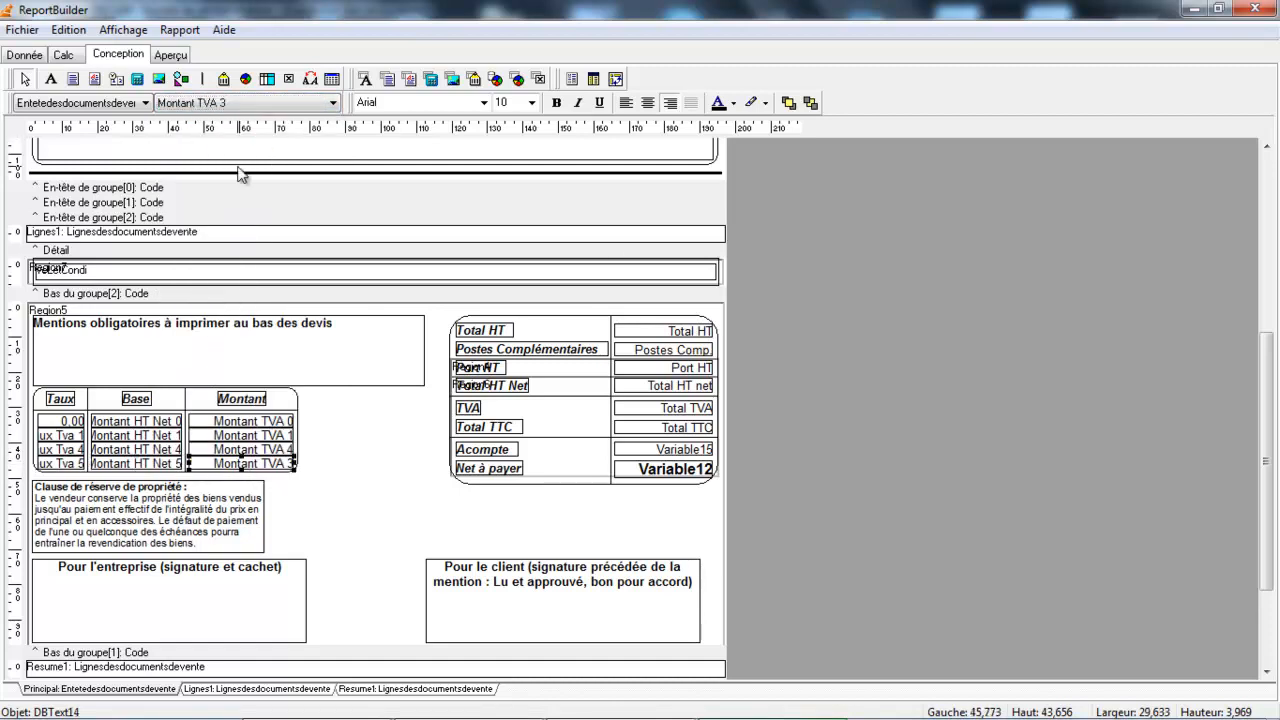
left_click(241, 102)
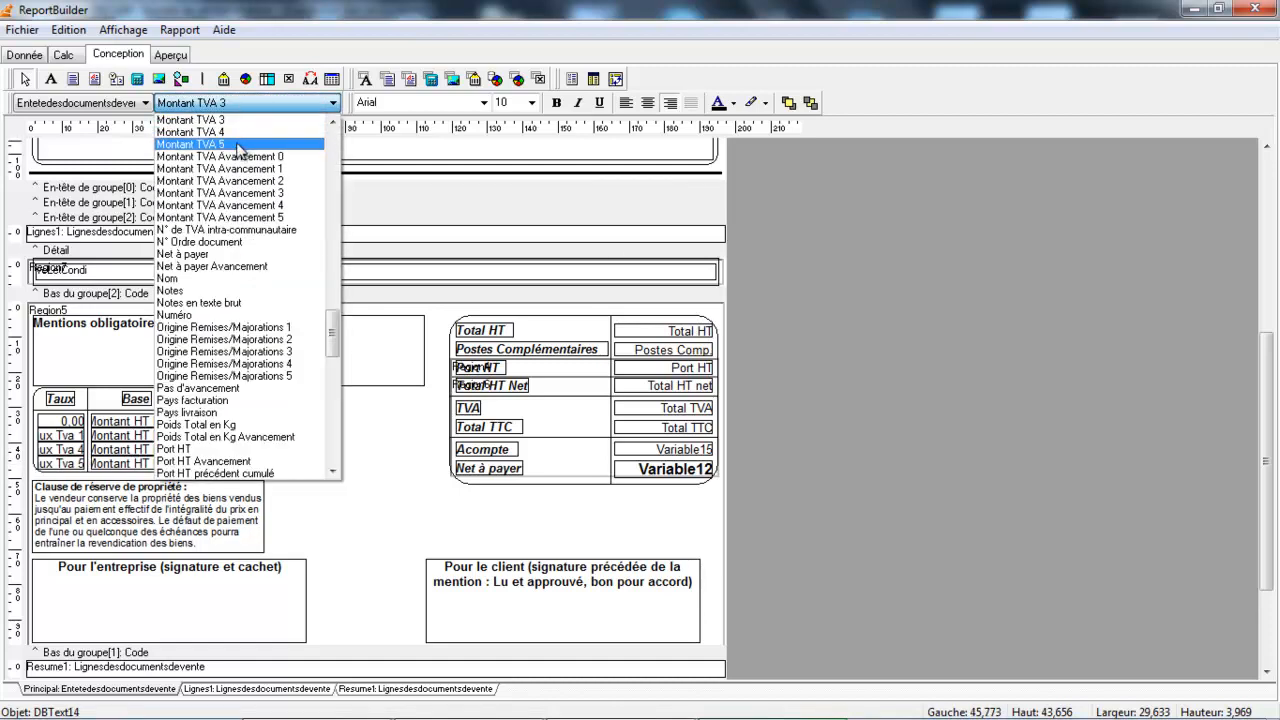
left_click(241, 145)
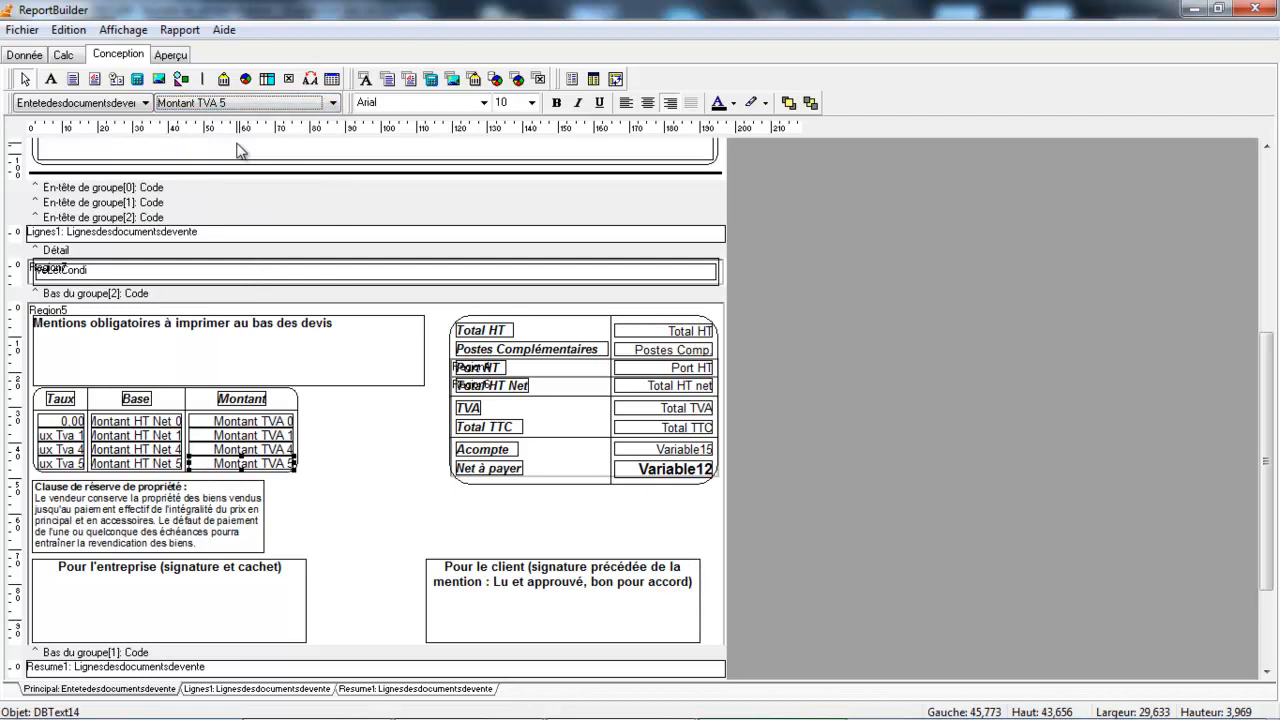
Save the template as a new copy with "demo" added to its file name and close the report designer
left_click(22, 31)
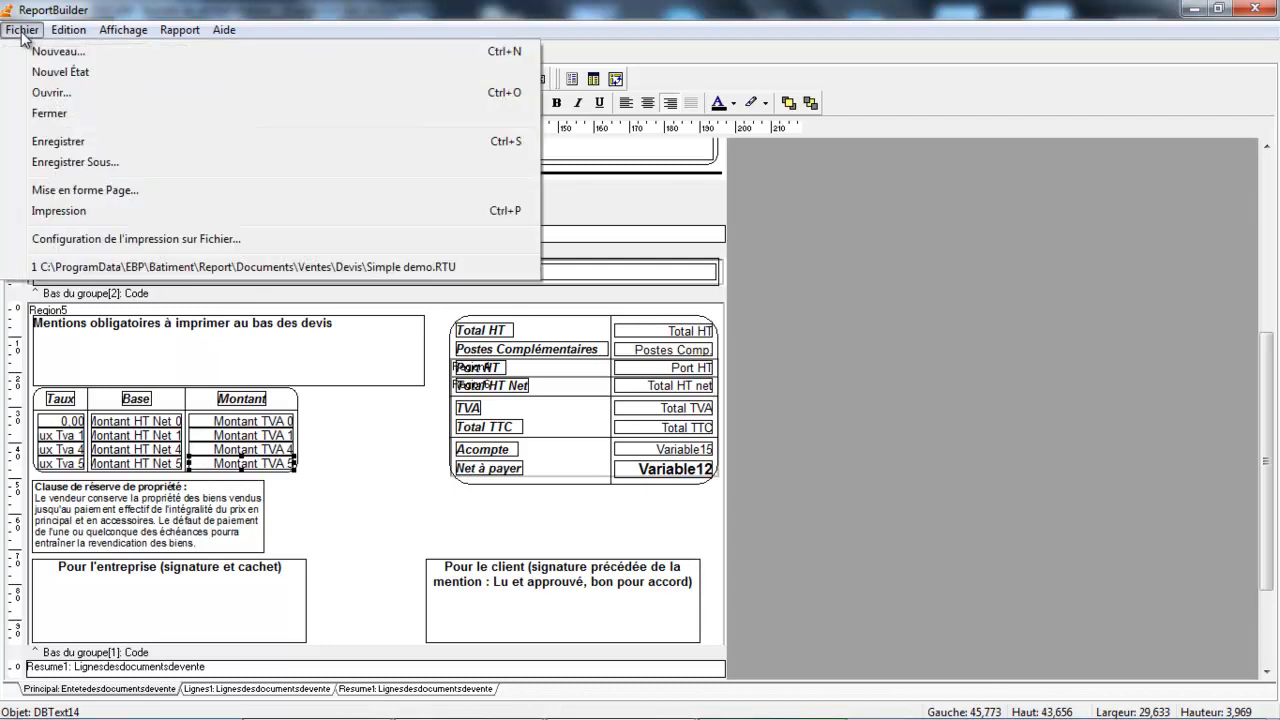
left_click(43, 165)
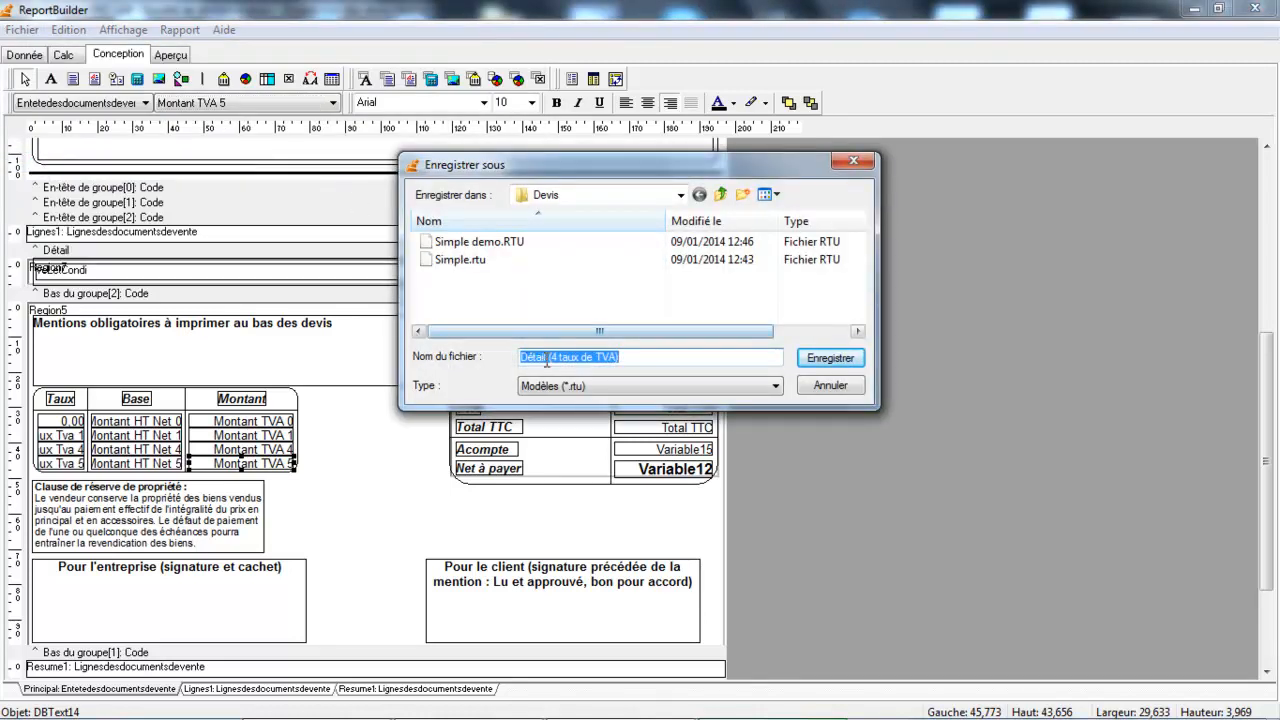
left_click(625, 357)
type("demo")
left_click(830, 358)
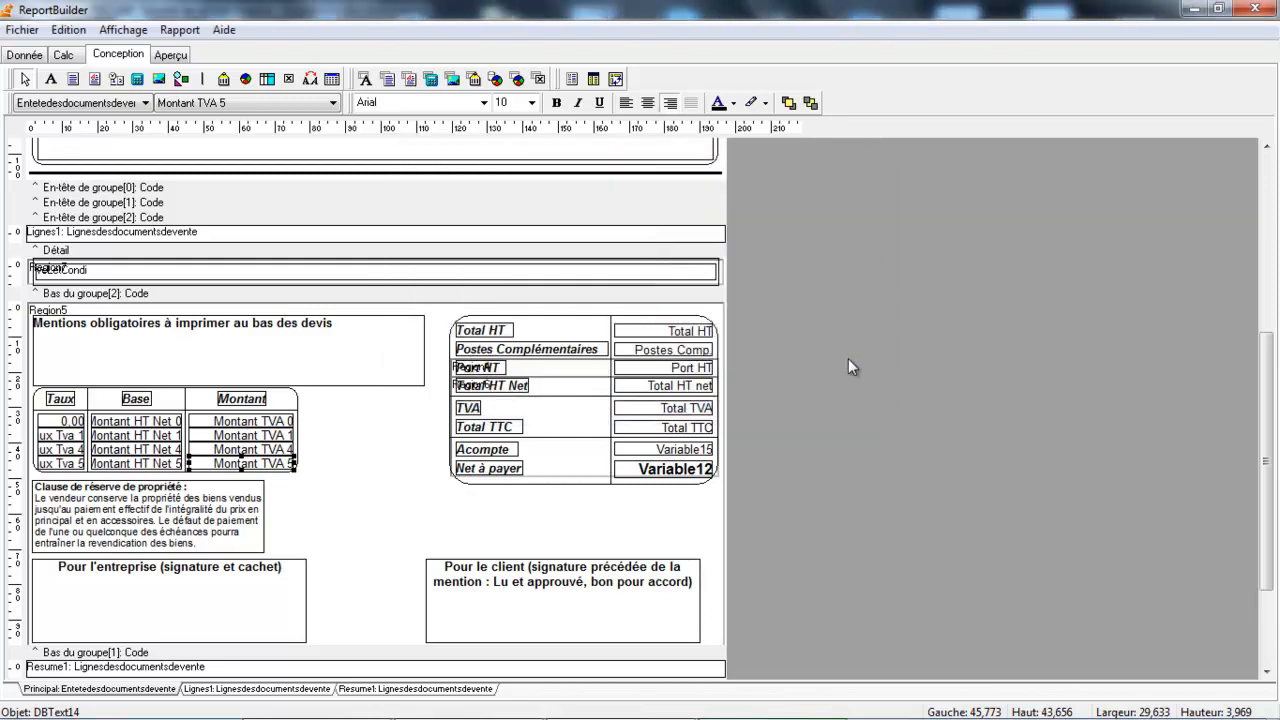
left_click(1256, 9)
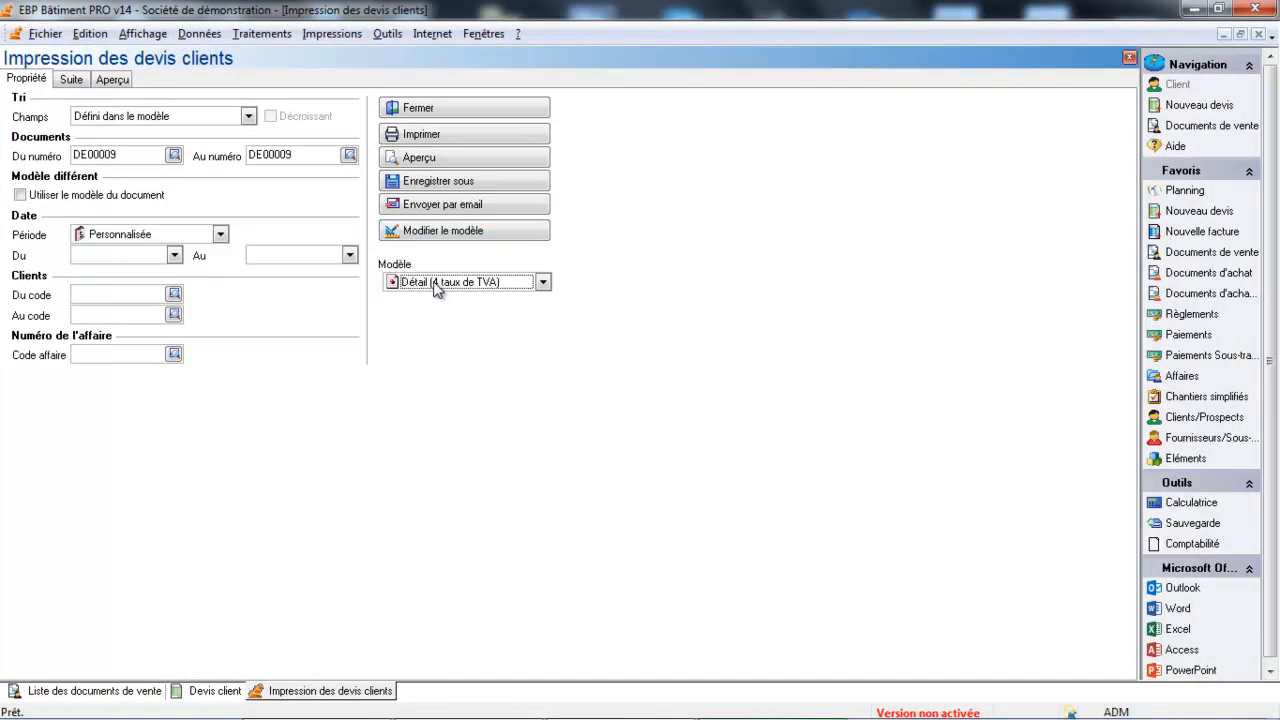
Preview the quote with the "Détail (4 taux de TVA) demo" template, check its VAT table, and close the preview
left_click(543, 283)
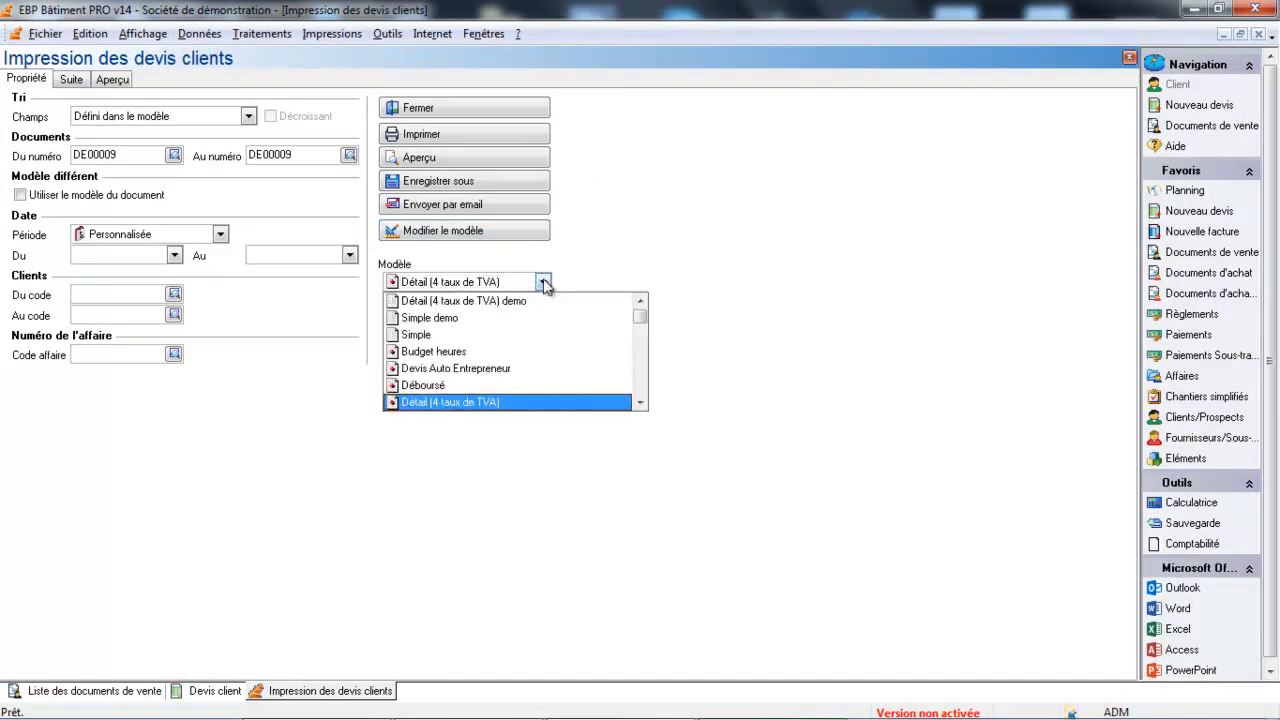
left_click(415, 306)
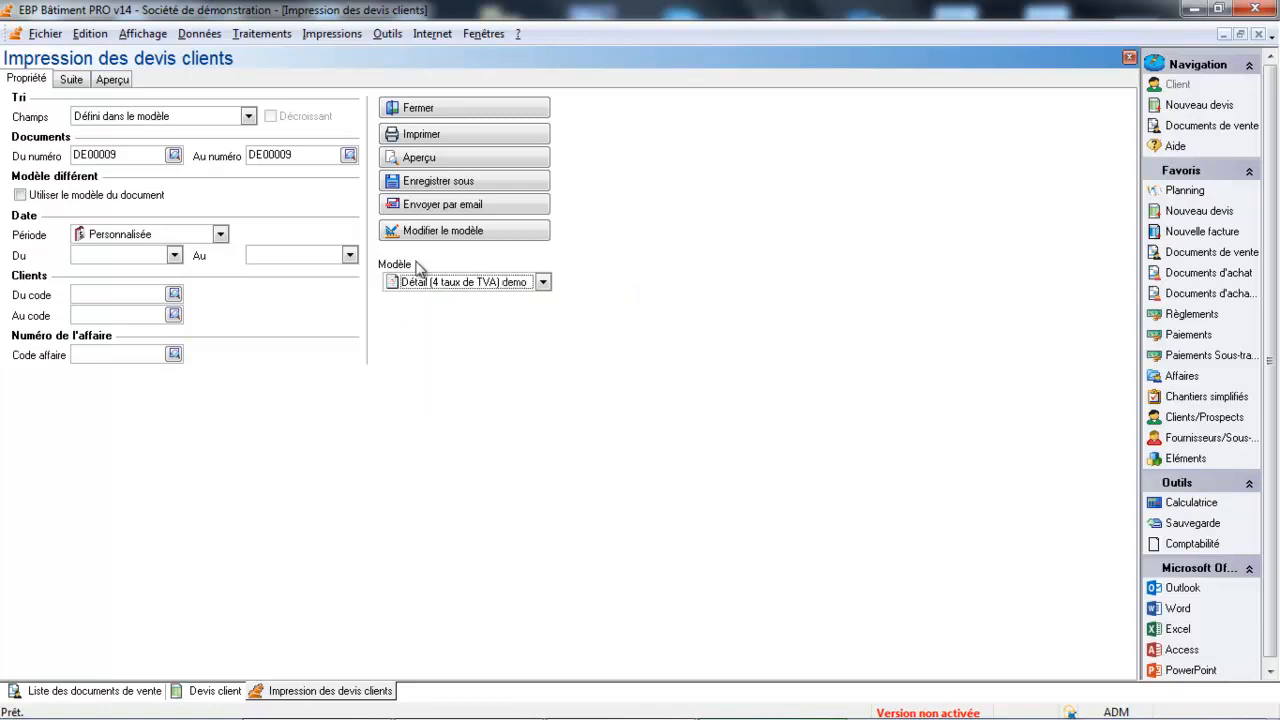
left_click(455, 155)
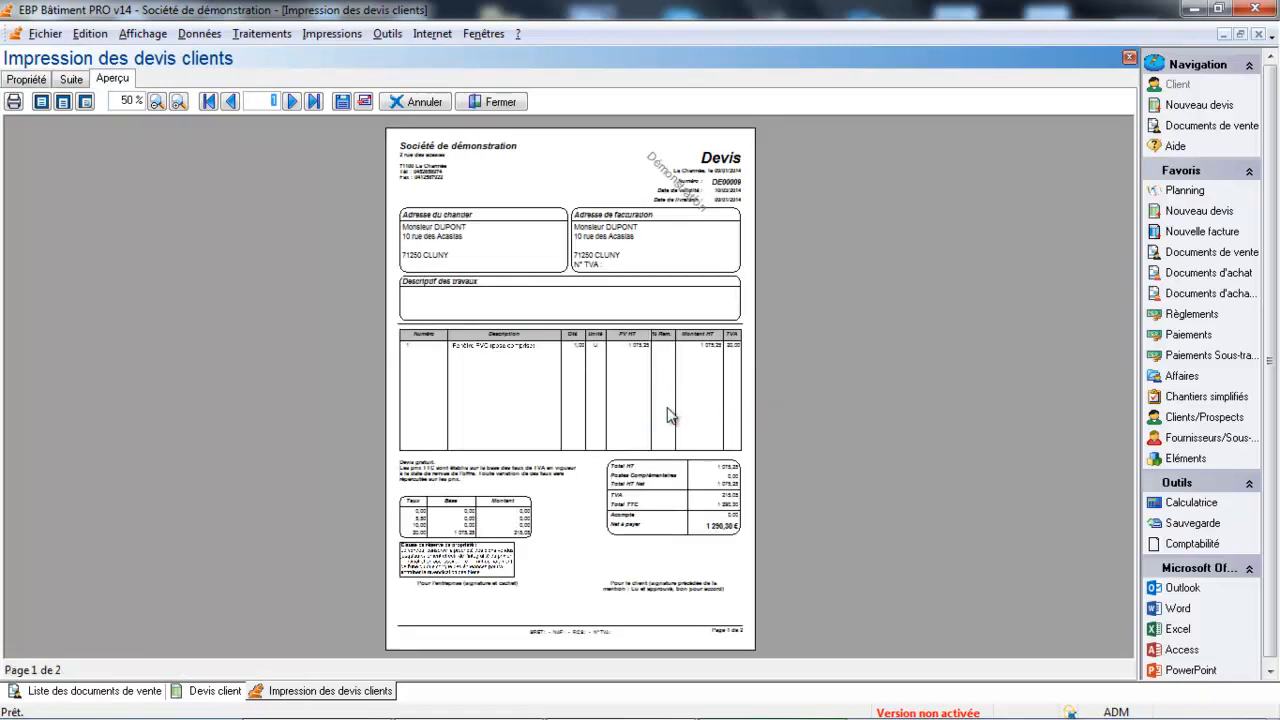
left_click(177, 102)
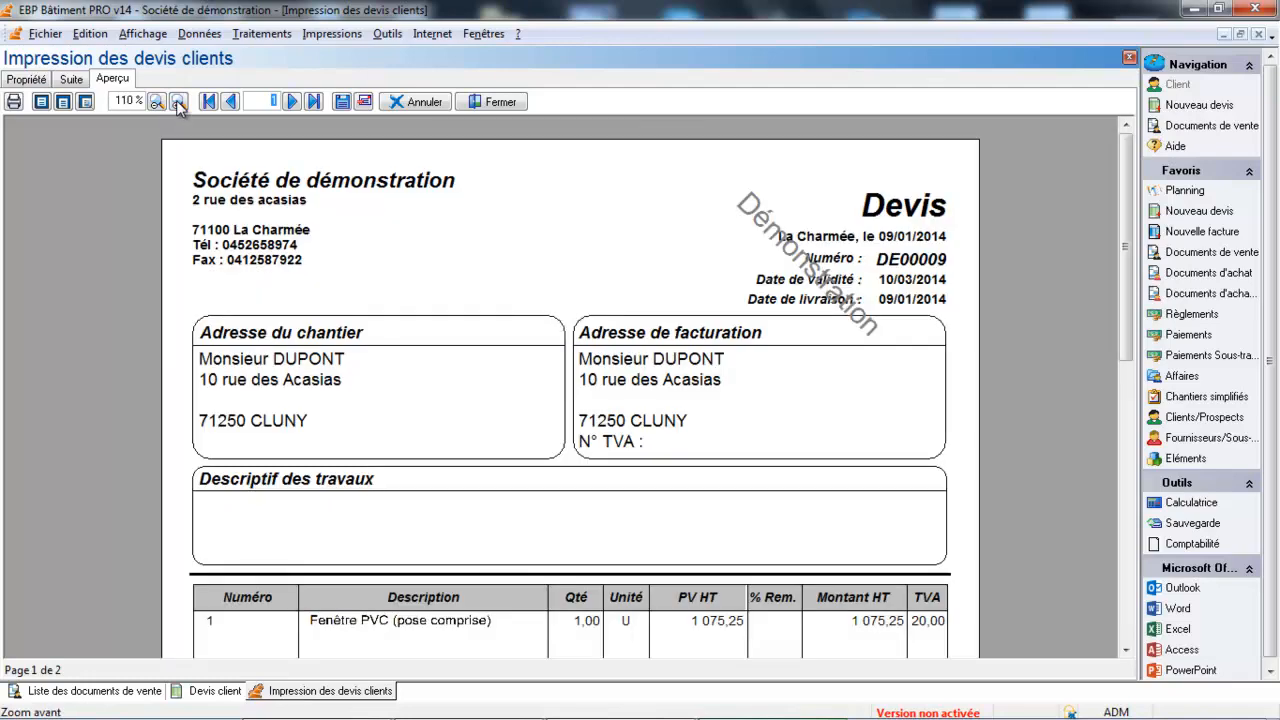
left_click_drag(1122, 190, 1136, 299)
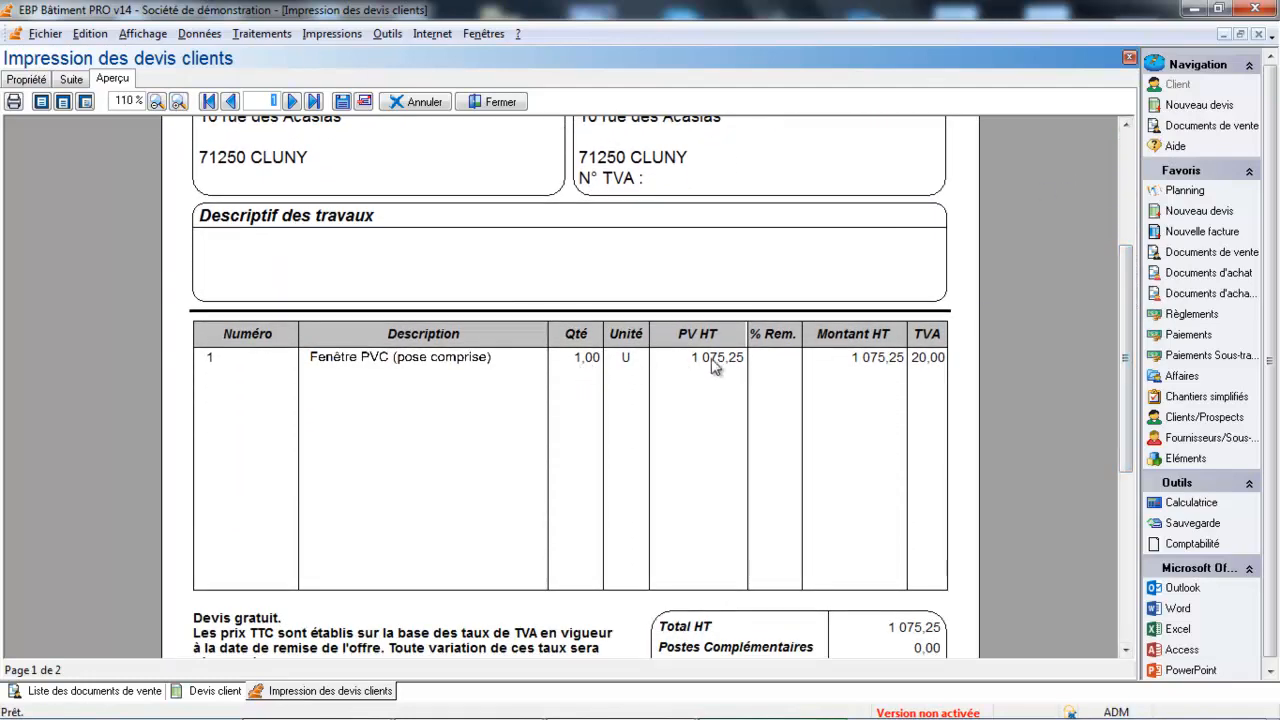
left_click_drag(1124, 298, 1127, 390)
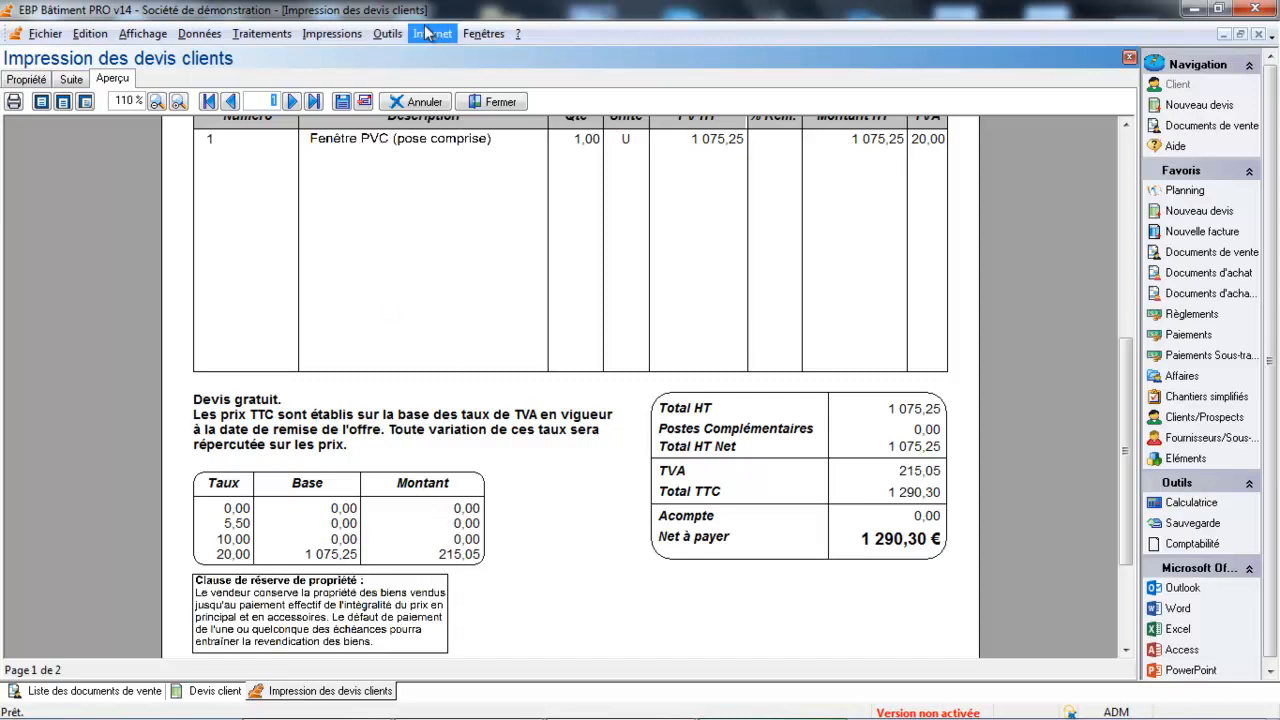
left_click(499, 102)
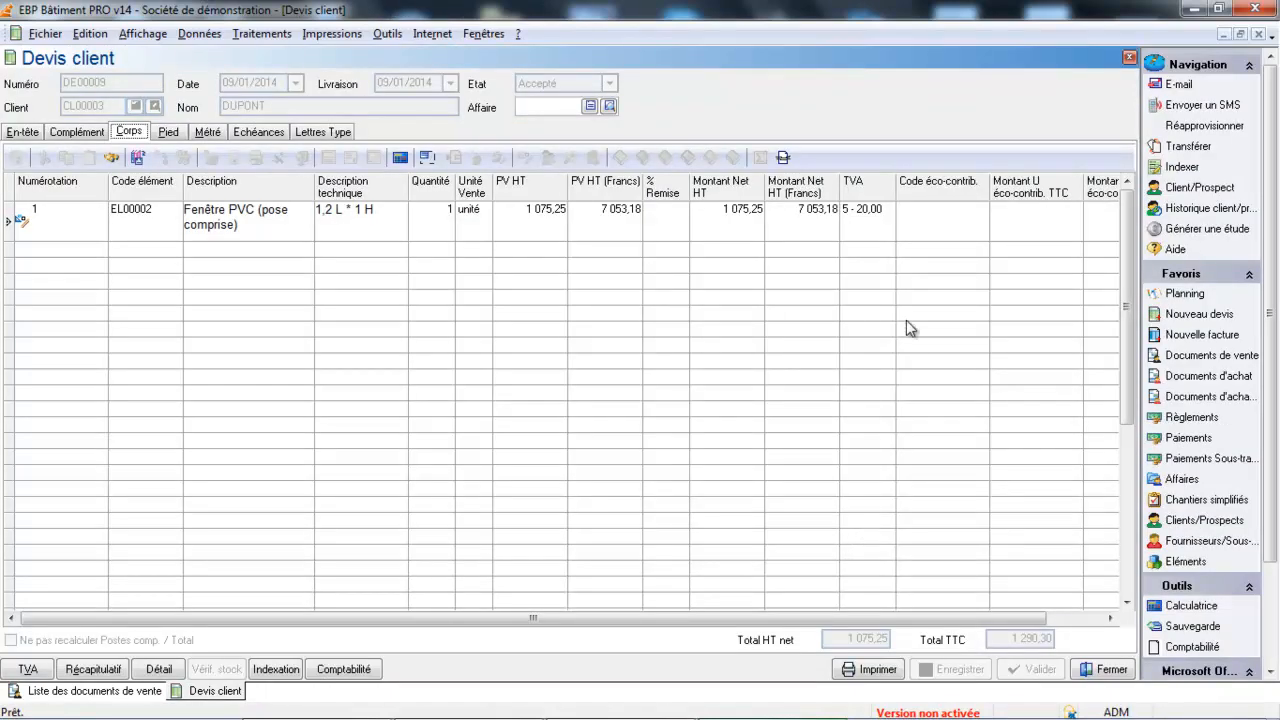
Close the quote and open the invoice dated 09/01/2014 from the list of invoices
left_click(1105, 670)
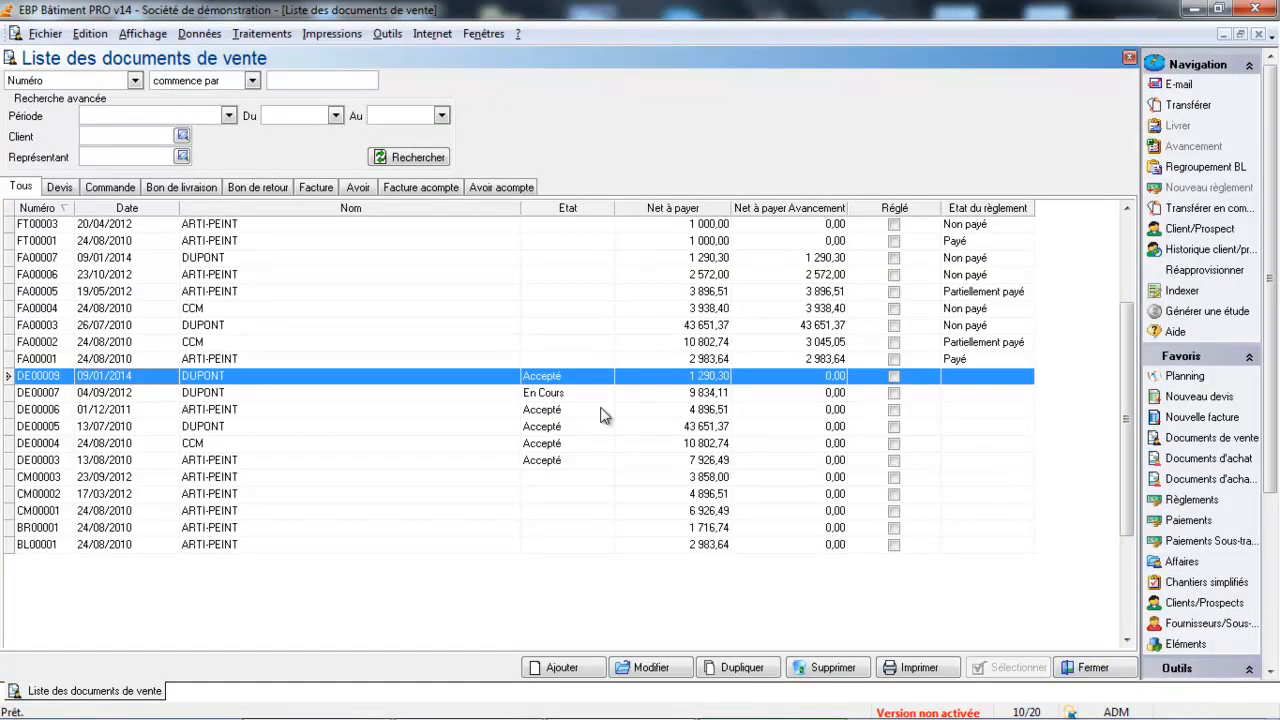
left_click(318, 187)
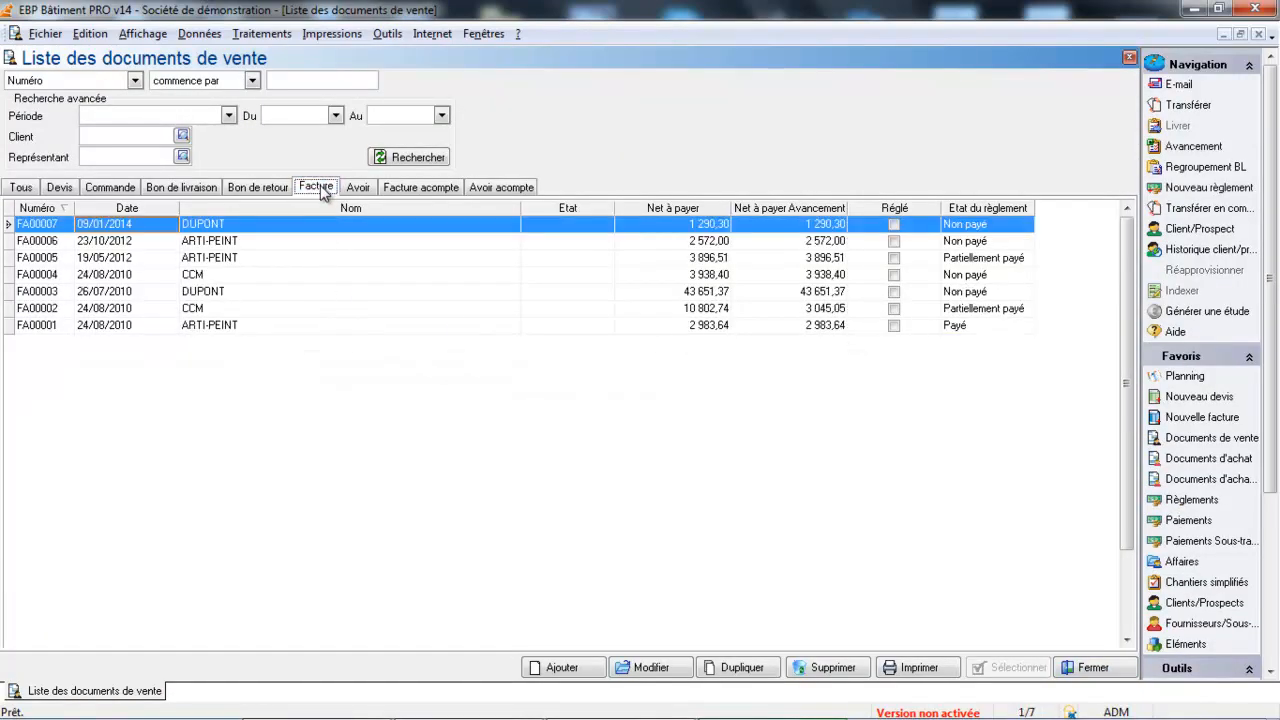
double_click(147, 229)
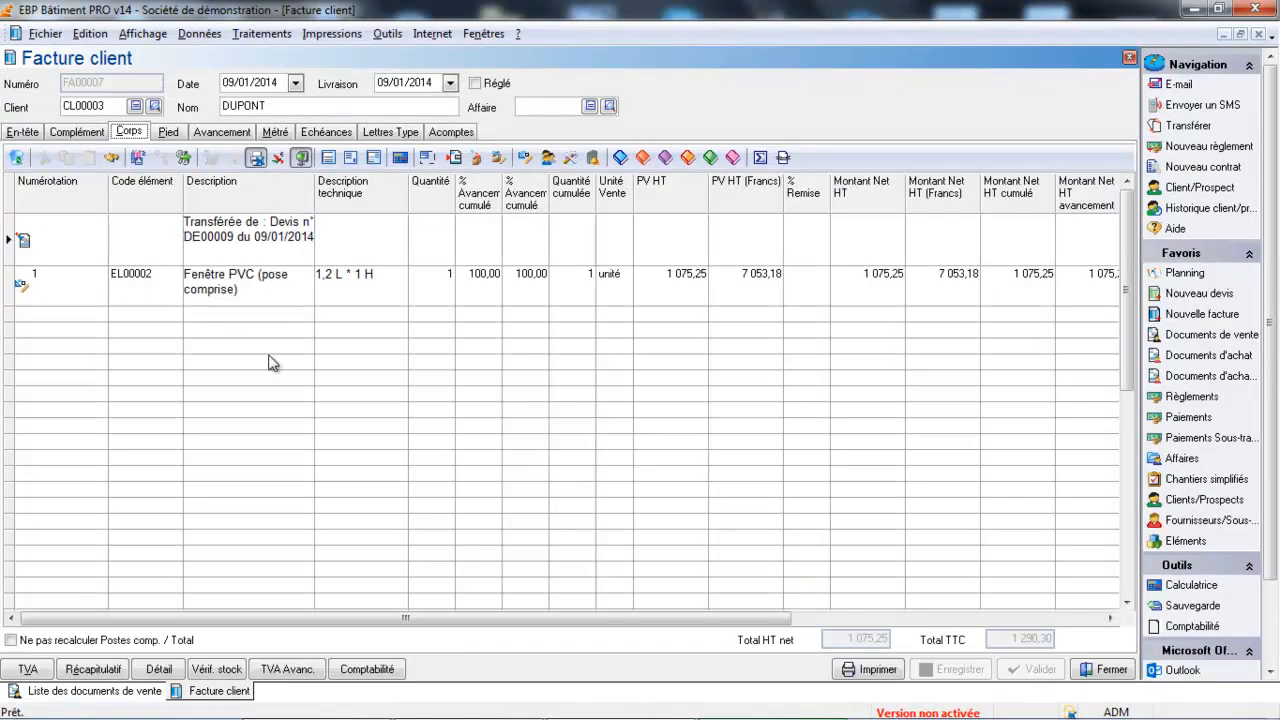
Preview the invoice with the "Détail échéances" template, examine the VAT table at the bottom of the page, and close the preview
left_click(878, 673)
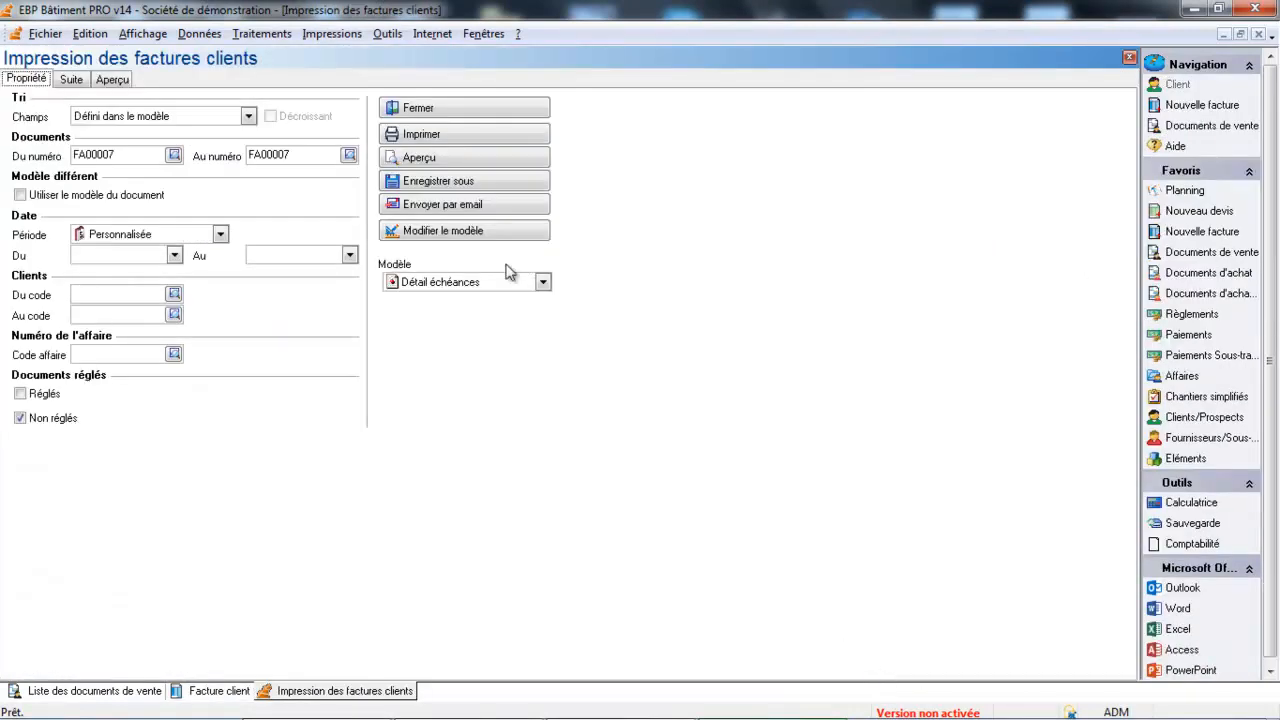
left_click(452, 161)
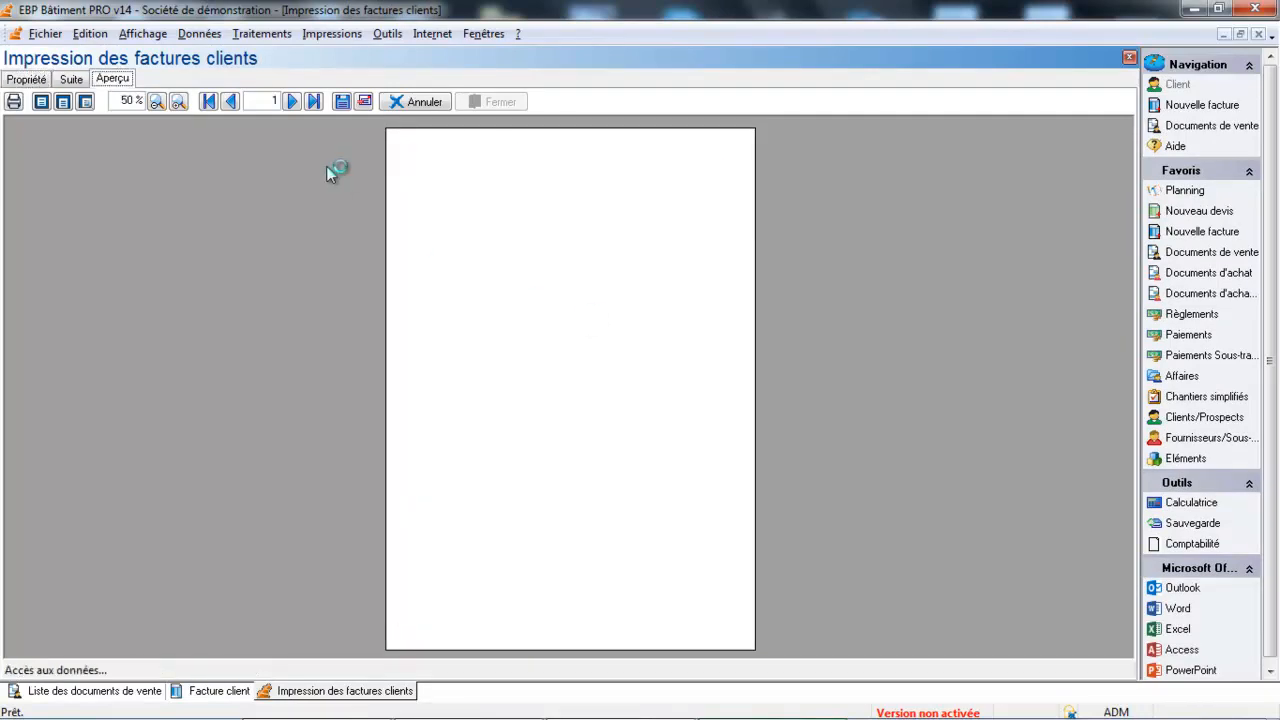
left_click(177, 102)
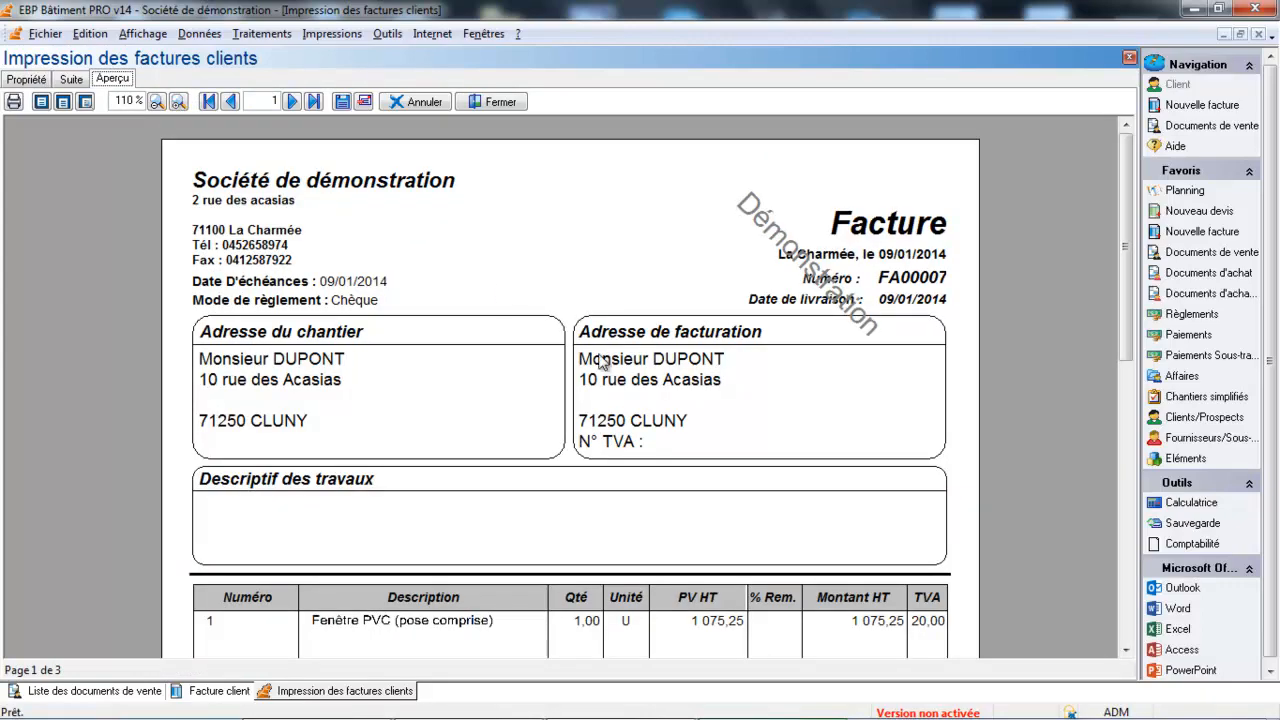
left_click_drag(1127, 300, 1146, 572)
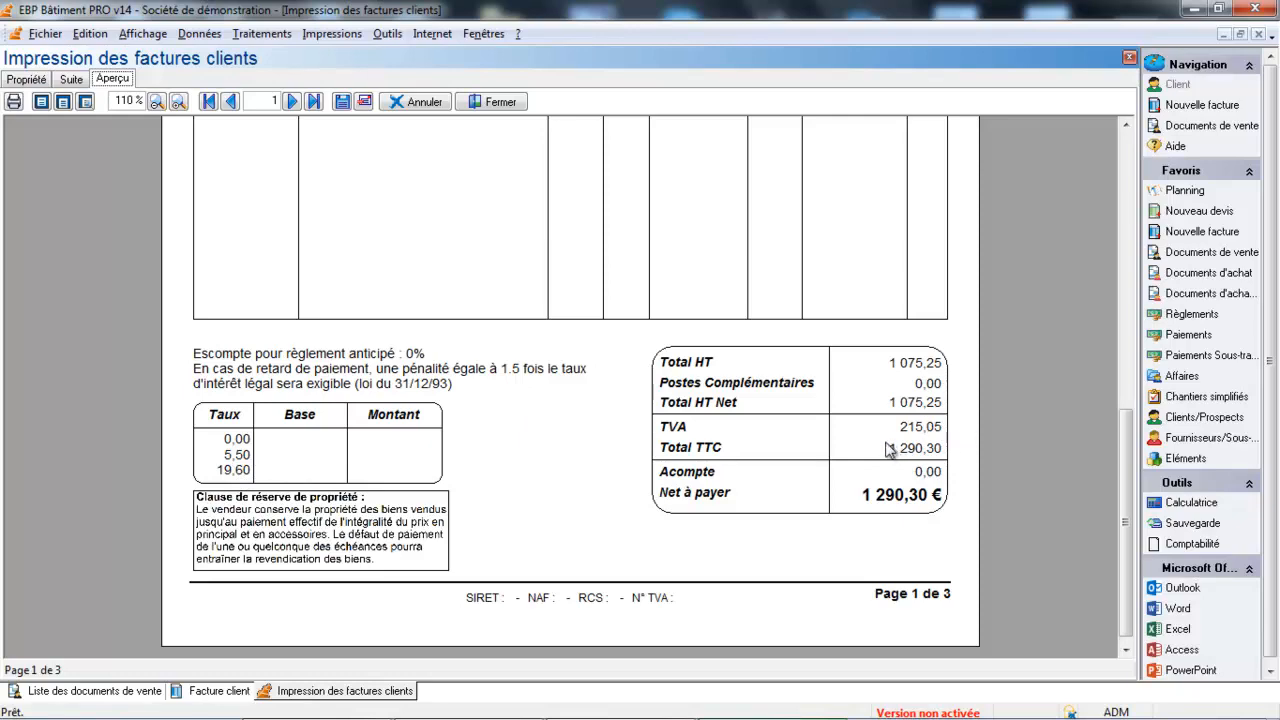
left_click(510, 104)
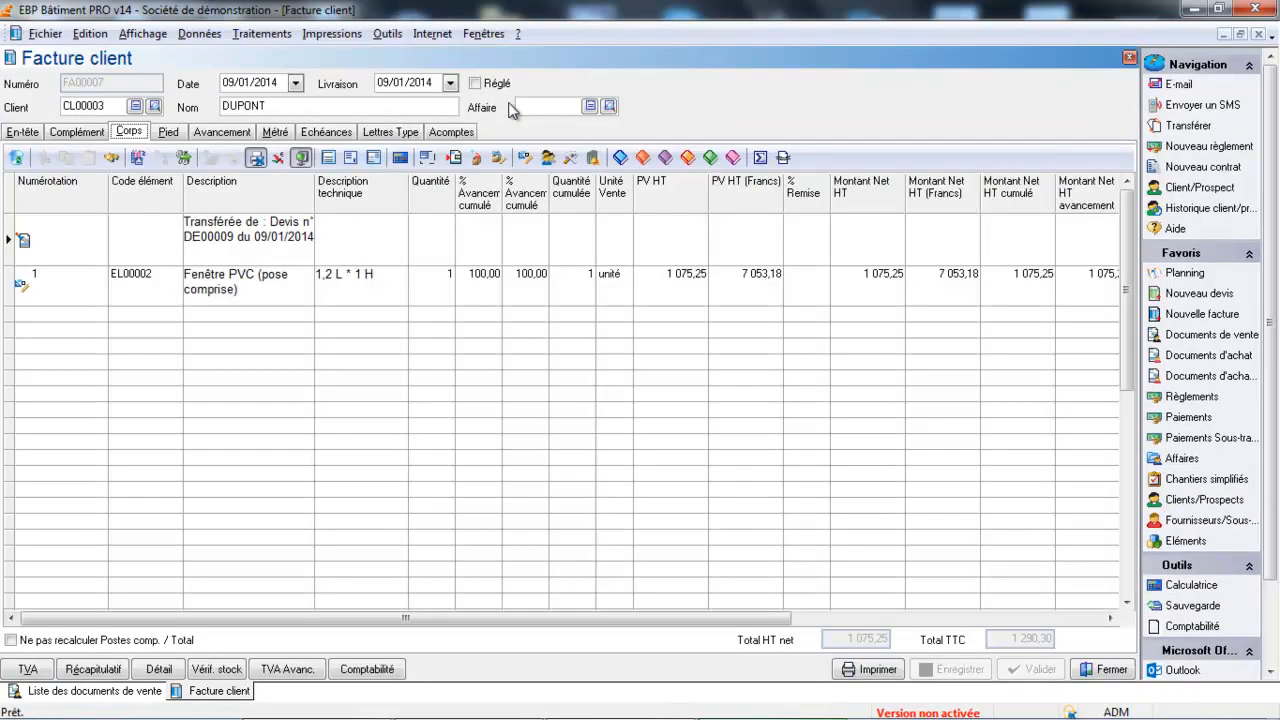
Open the invoice's "Détail échéances" print template for editing in the report designer
left_click(868, 670)
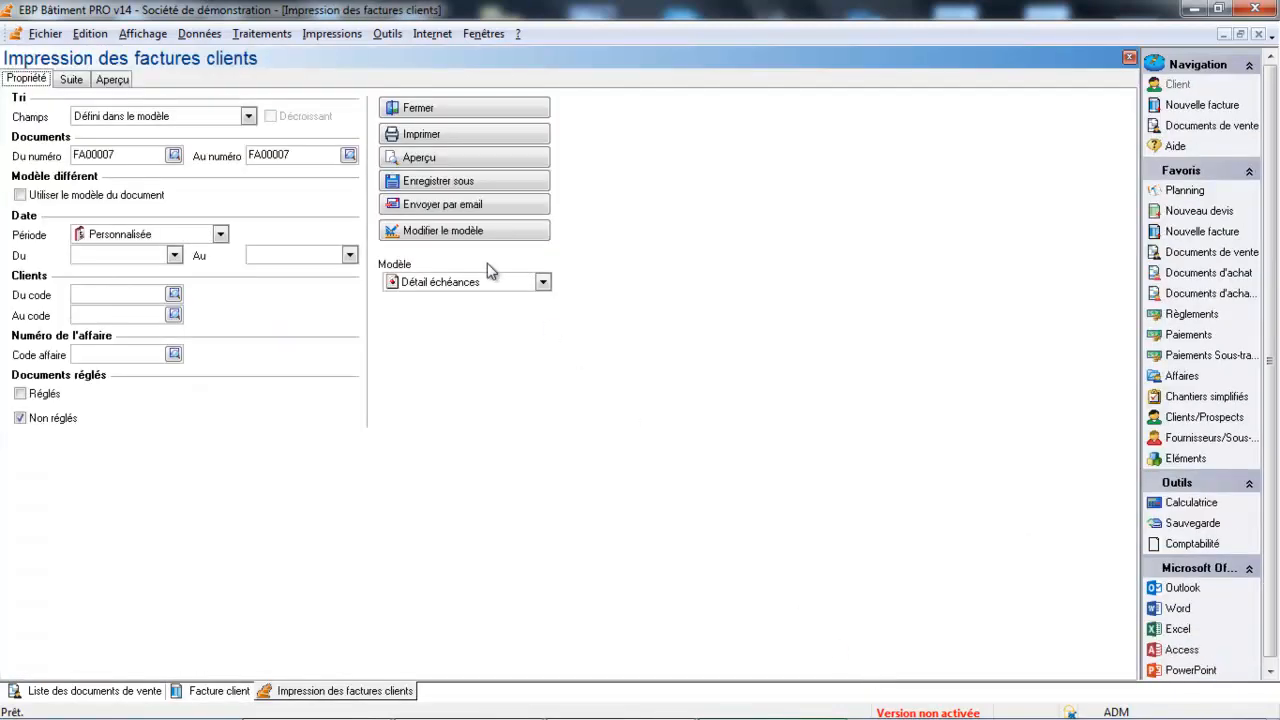
left_click(477, 234)
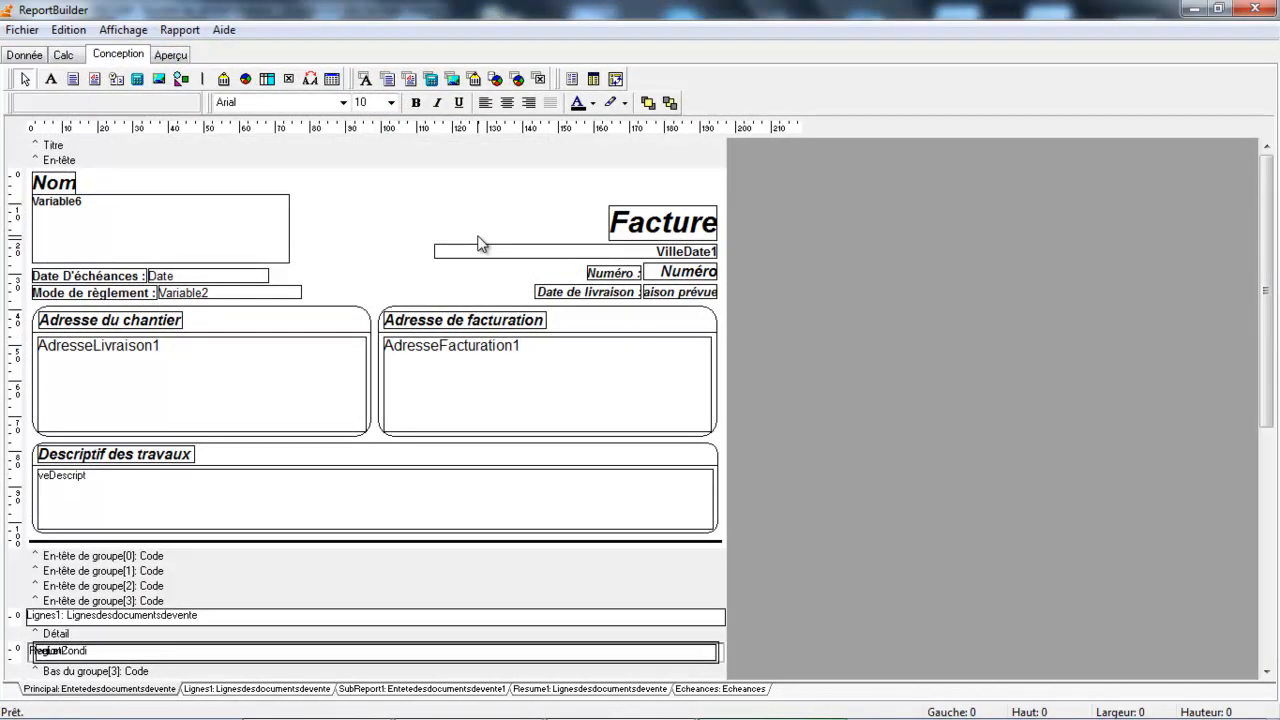
left_click_drag(1266, 250, 1250, 448)
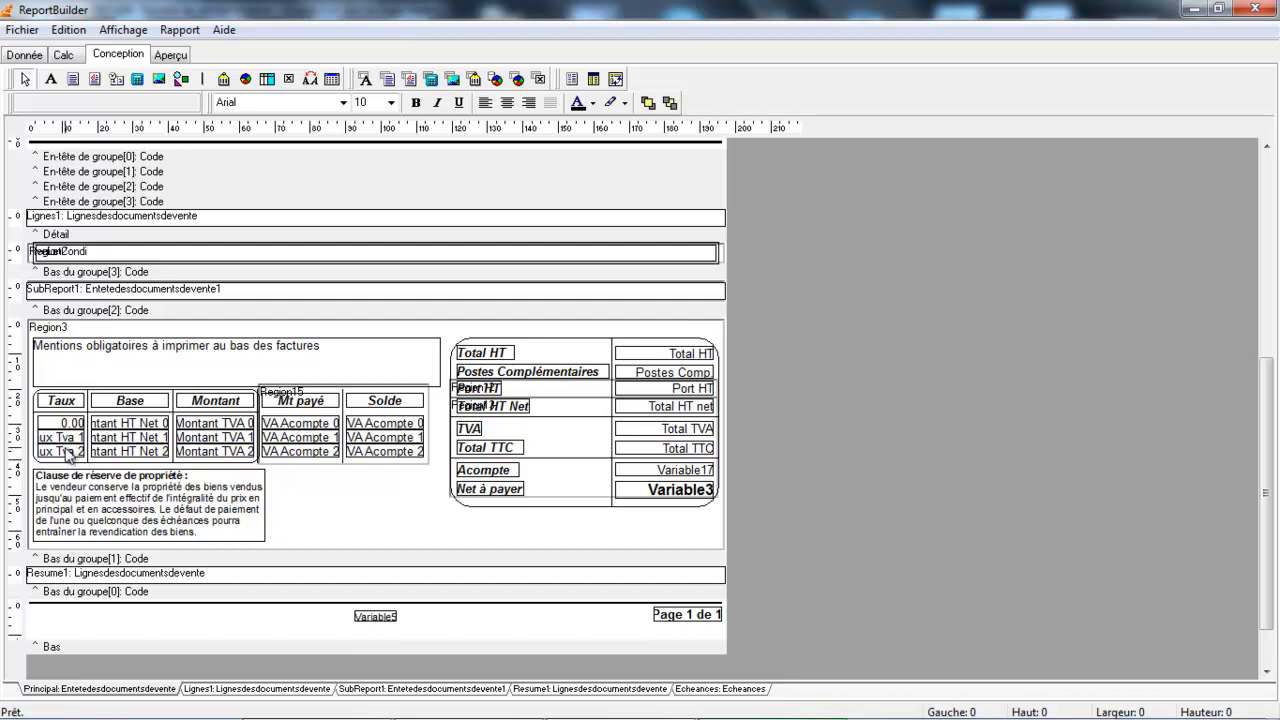
Link the last row of the invoice template's VAT table to Taux Tva 5, Montant HT Net 5 and Montant TVA 5
left_click(68, 451)
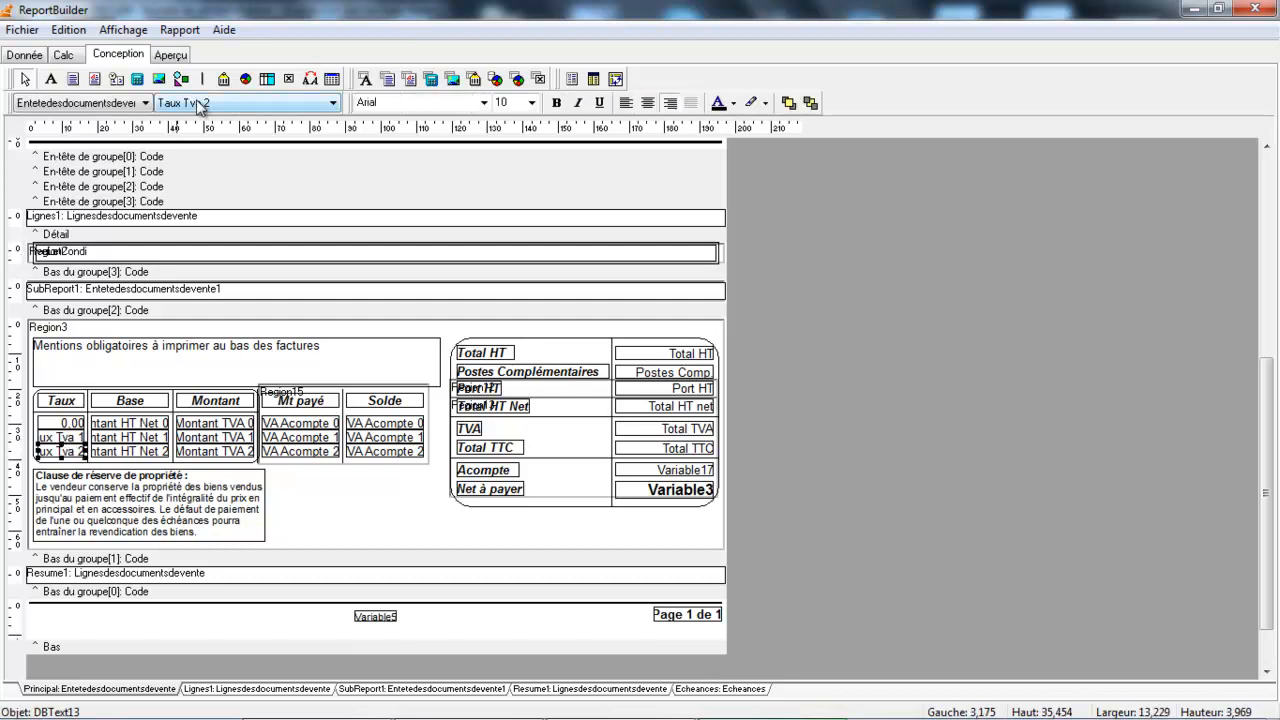
left_click(198, 103)
left_click(203, 157)
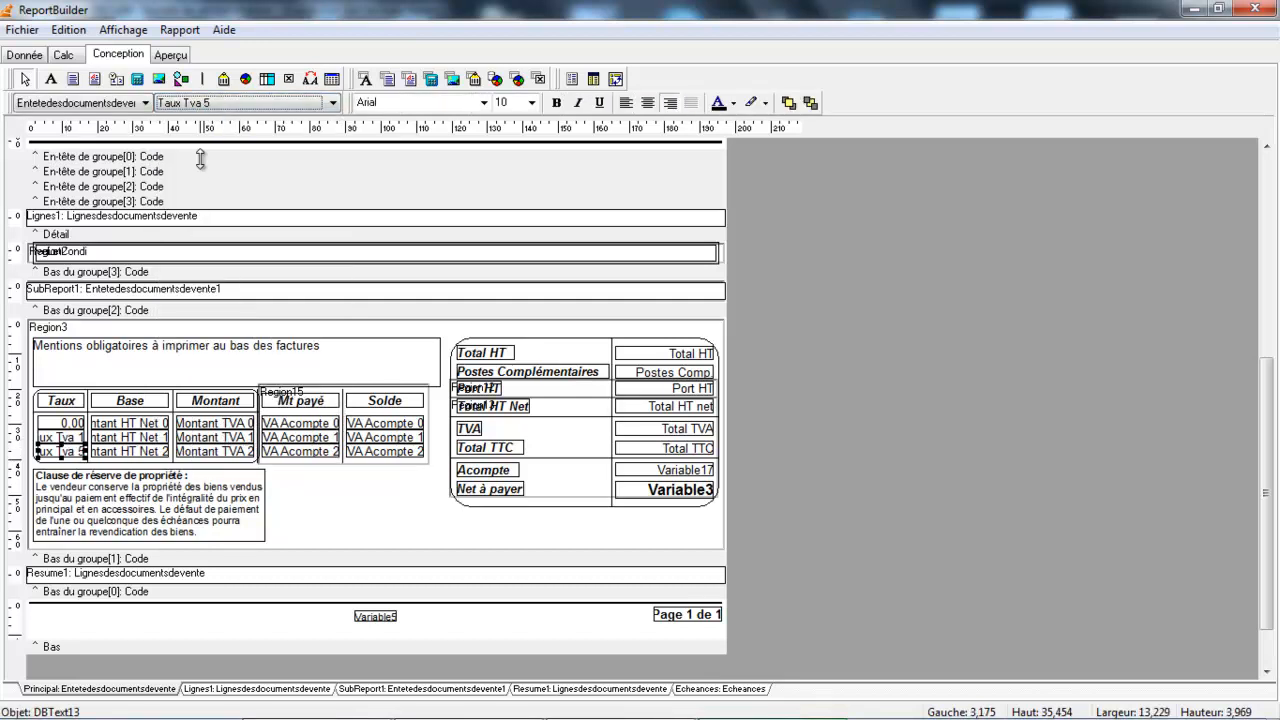
left_click(155, 456)
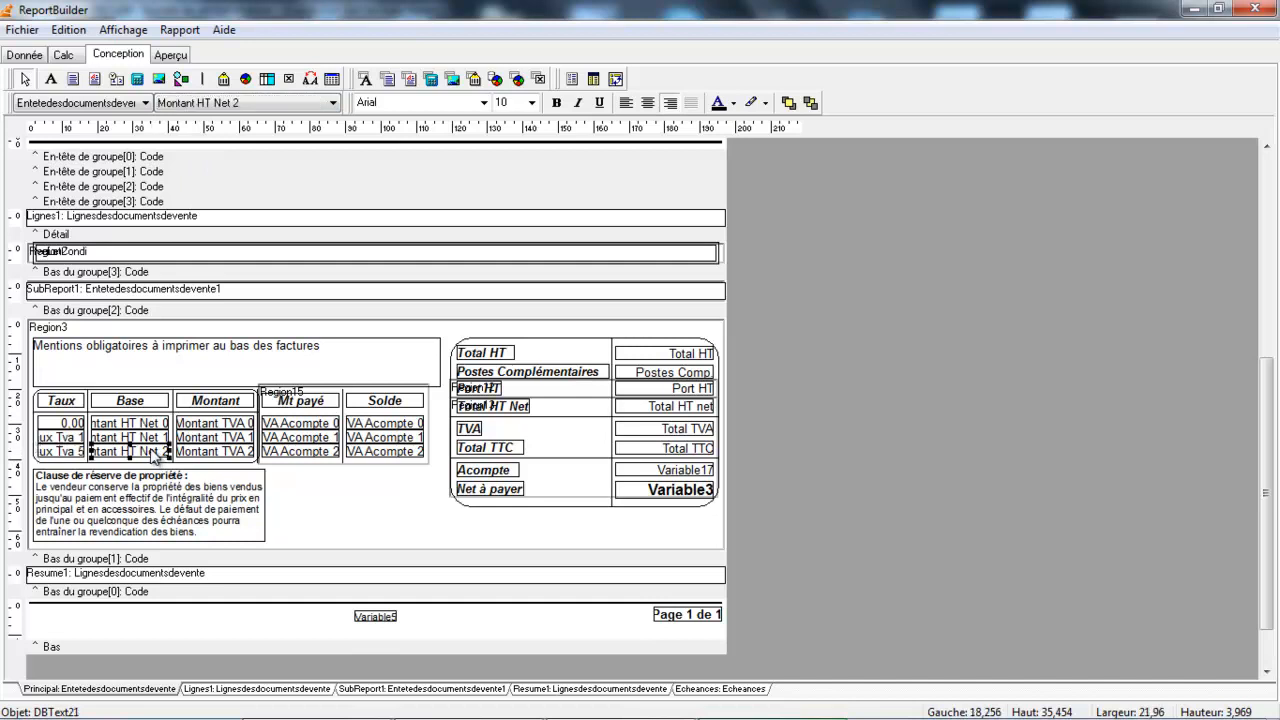
left_click(250, 103)
left_click(238, 152)
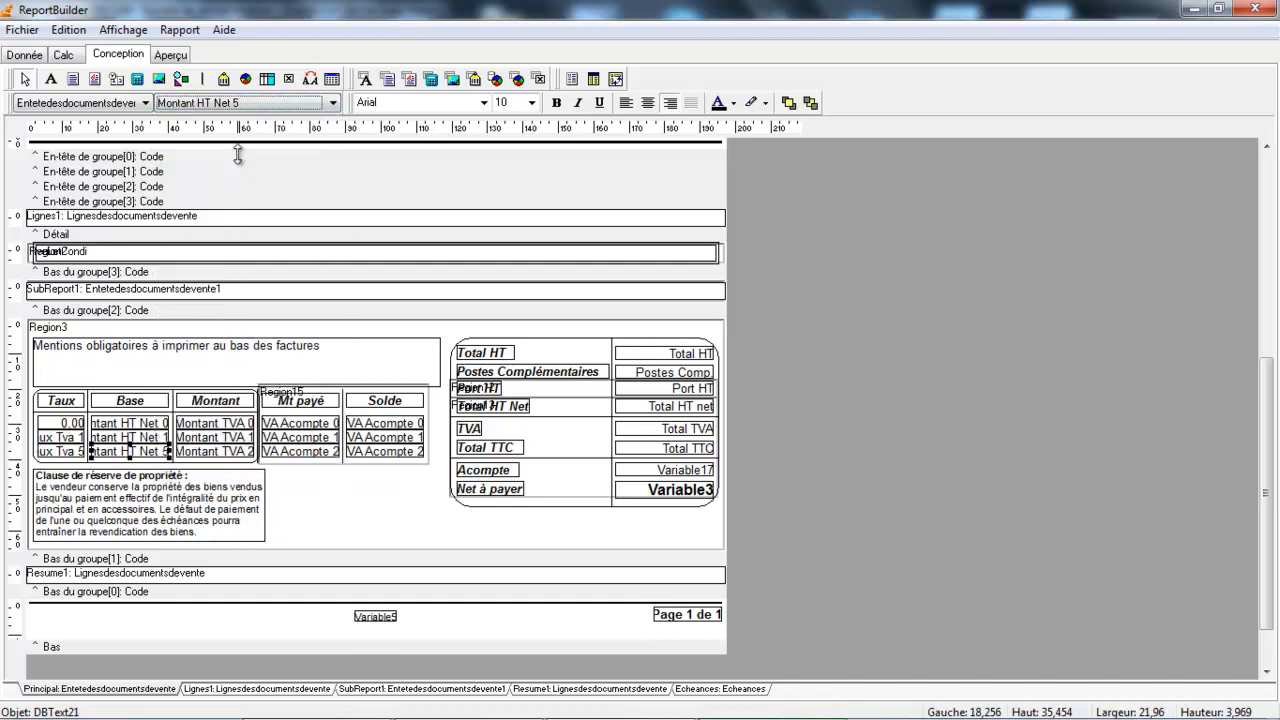
left_click(223, 453)
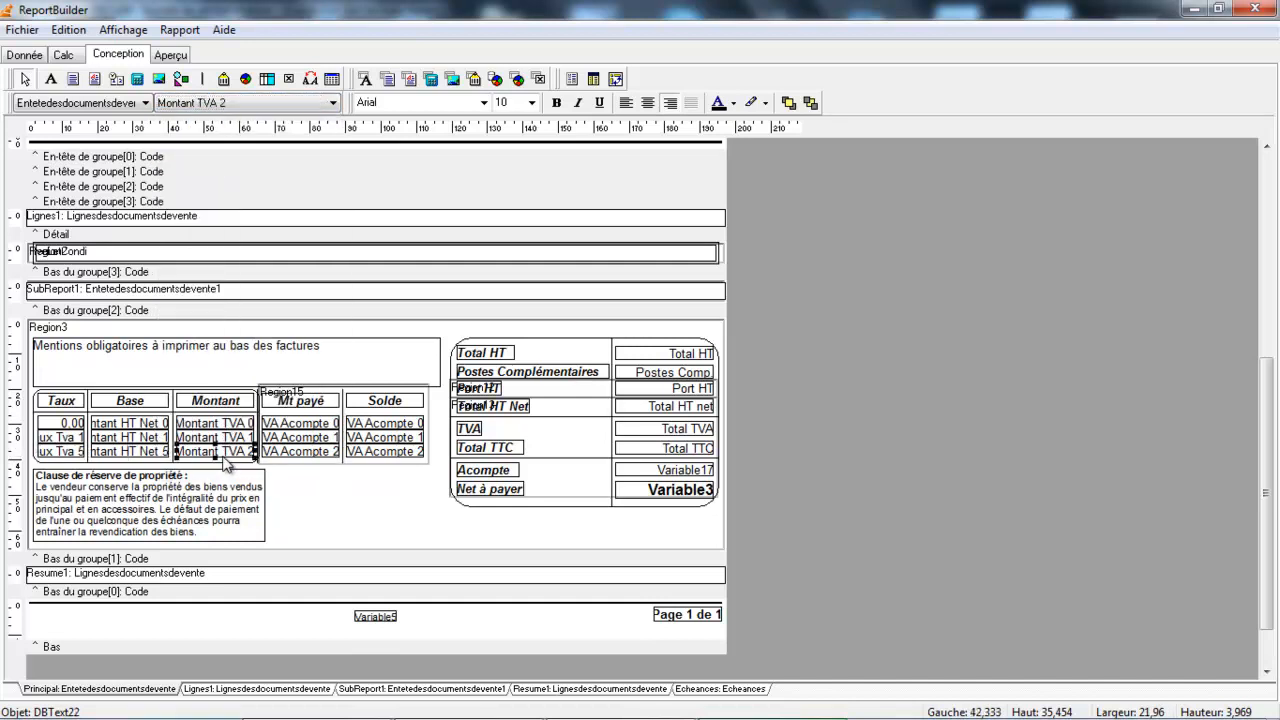
left_click(240, 104)
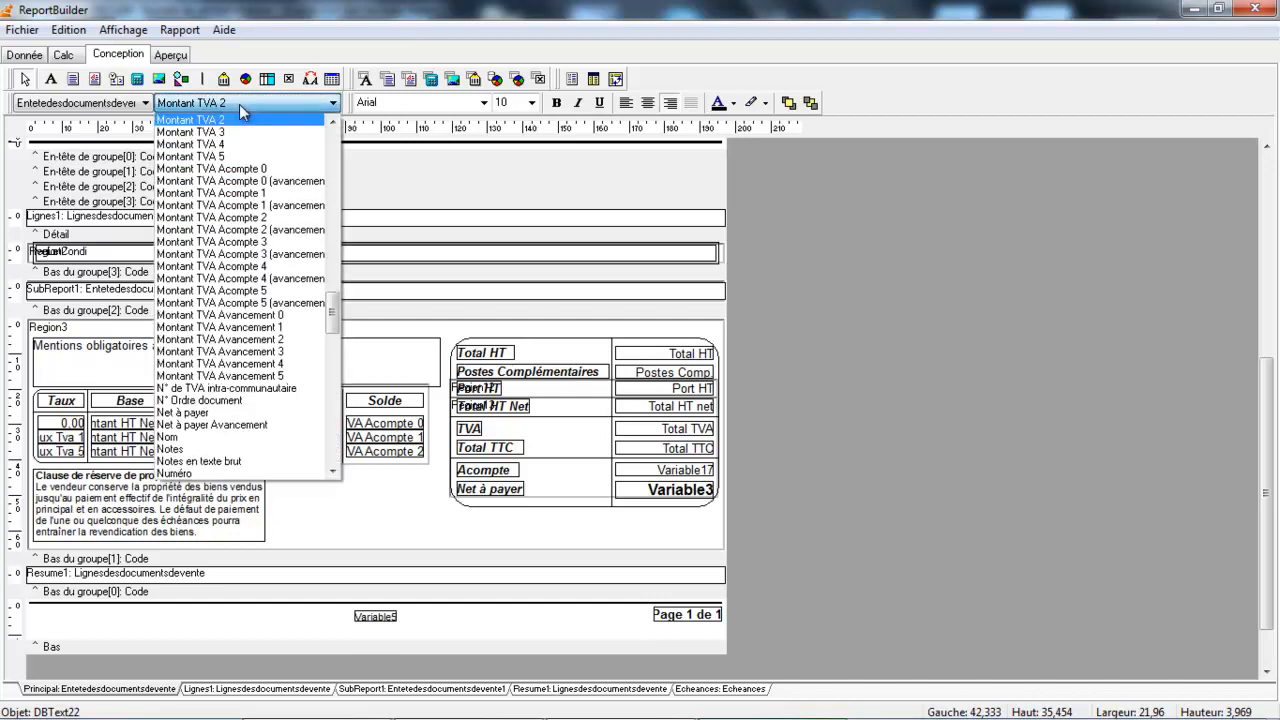
left_click(230, 155)
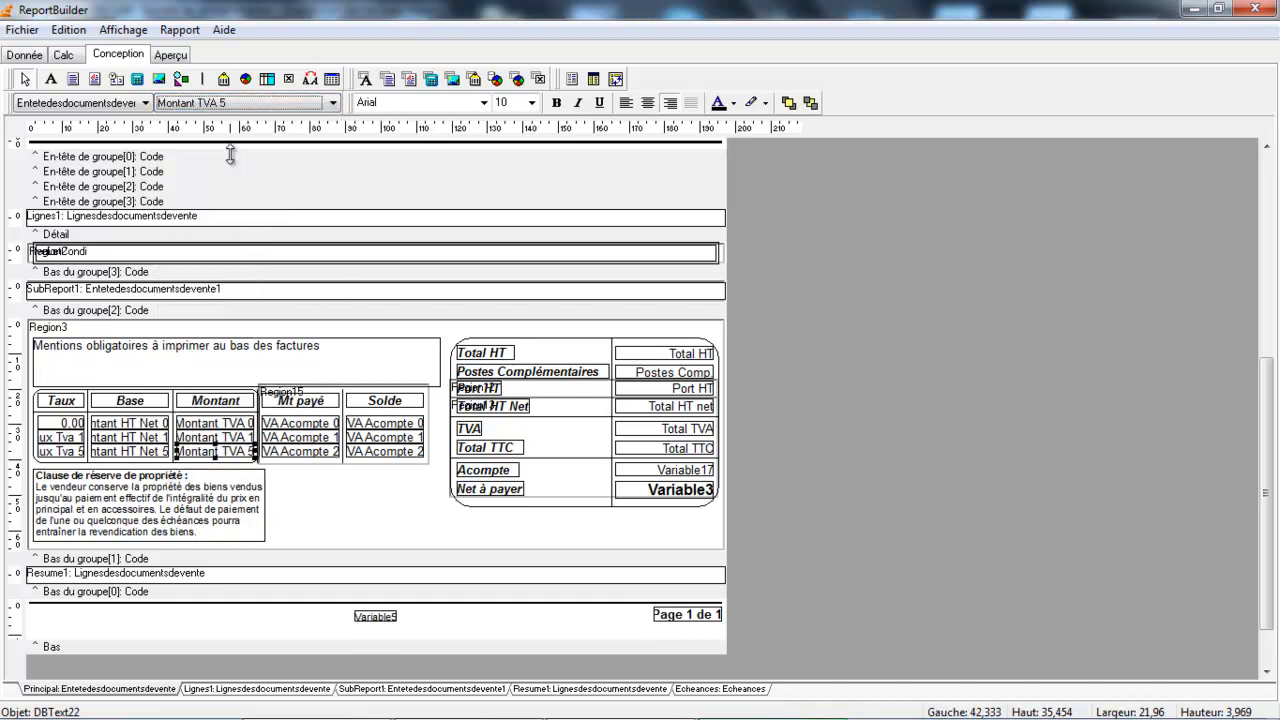
Link the middle row of the invoice template's VAT table to Taux Tva 4, Montant HT Net 4 and Montant TVA 5
left_click(82, 438)
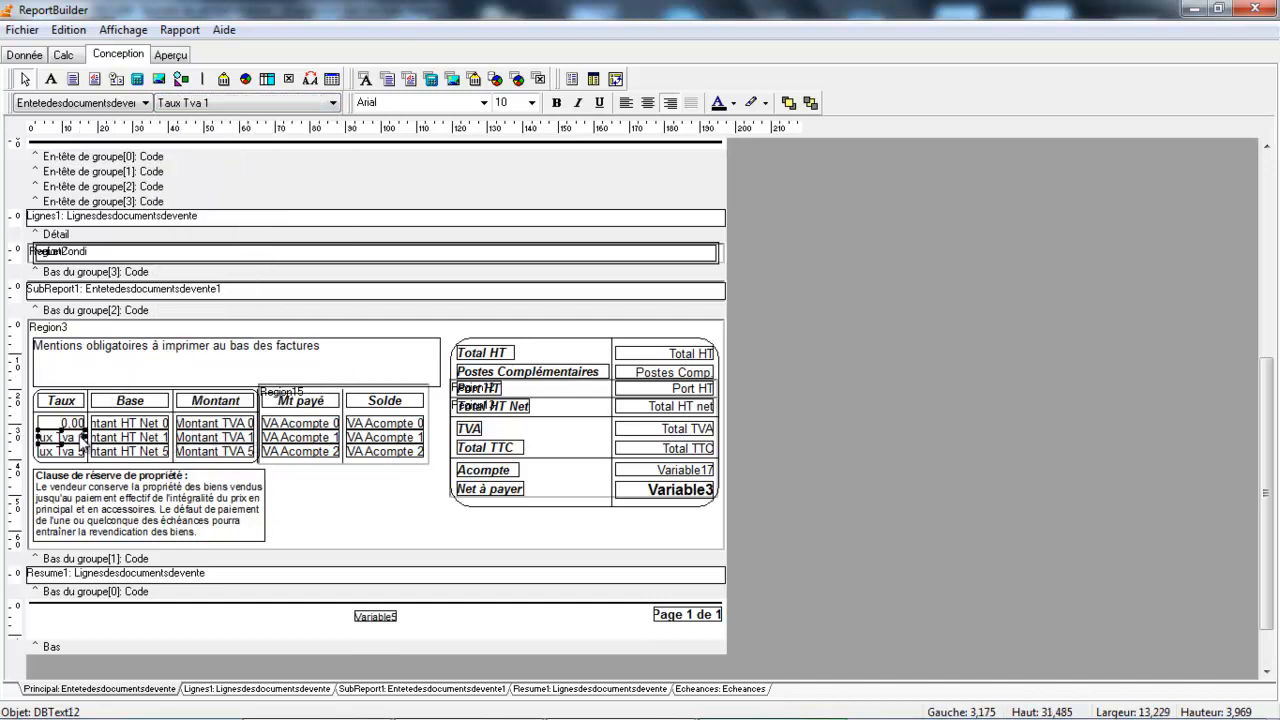
left_click(227, 106)
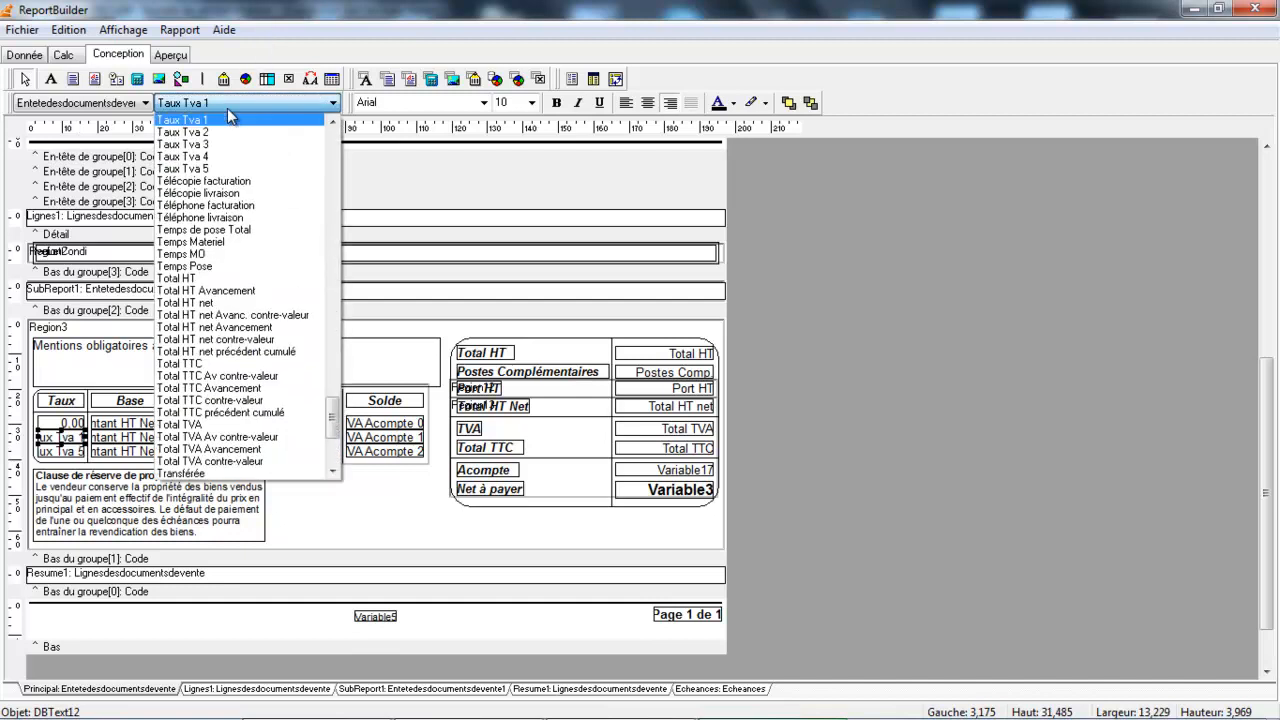
left_click(213, 157)
left_click(146, 437)
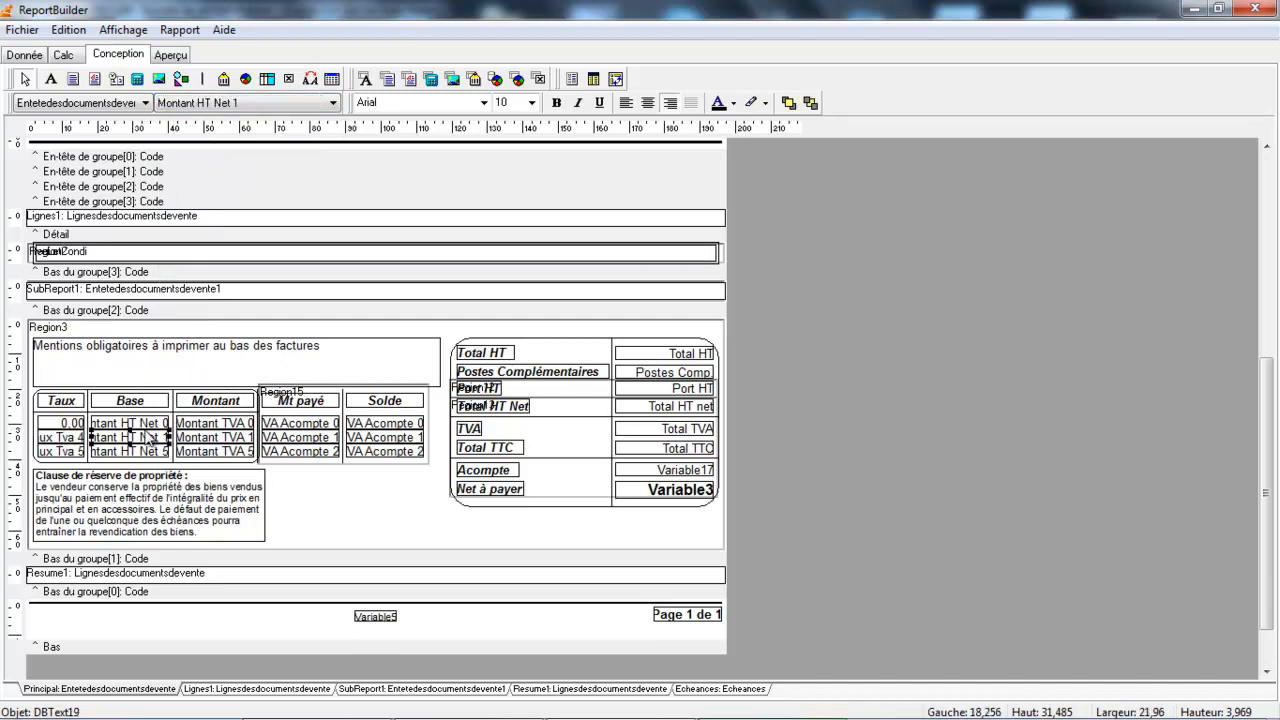
left_click(246, 106)
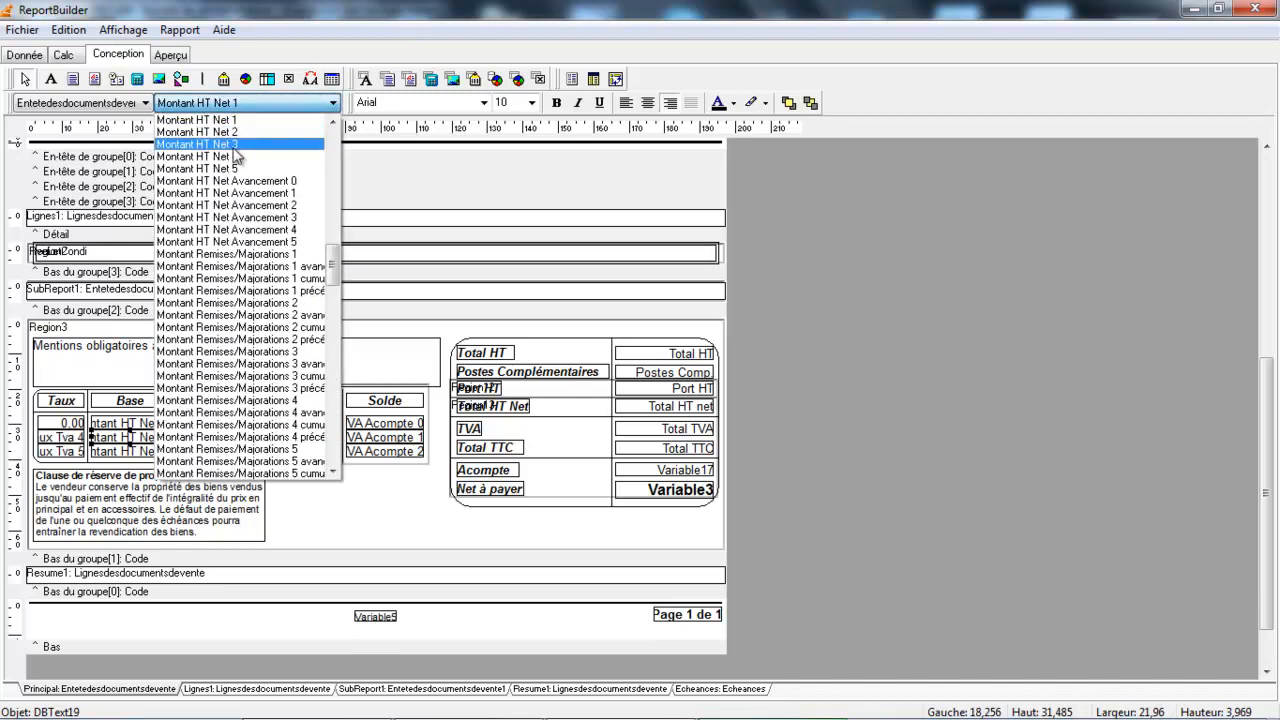
left_click(236, 156)
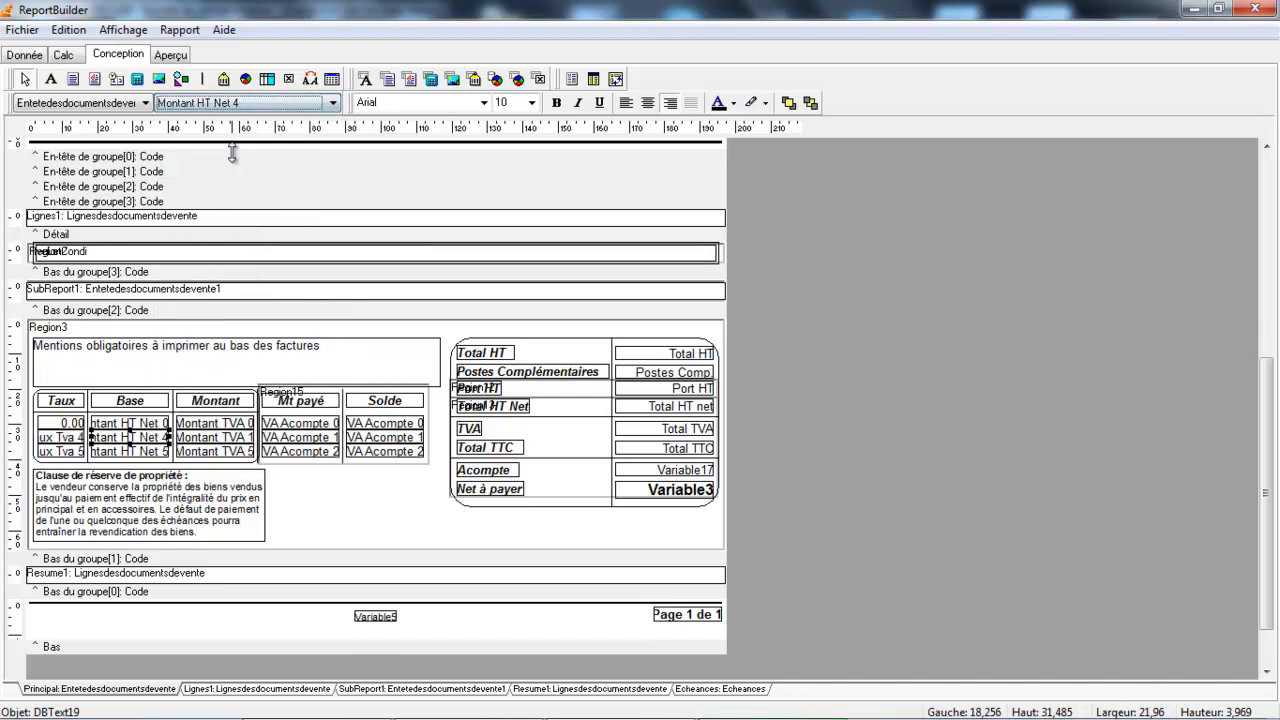
left_click(215, 438)
left_click(281, 106)
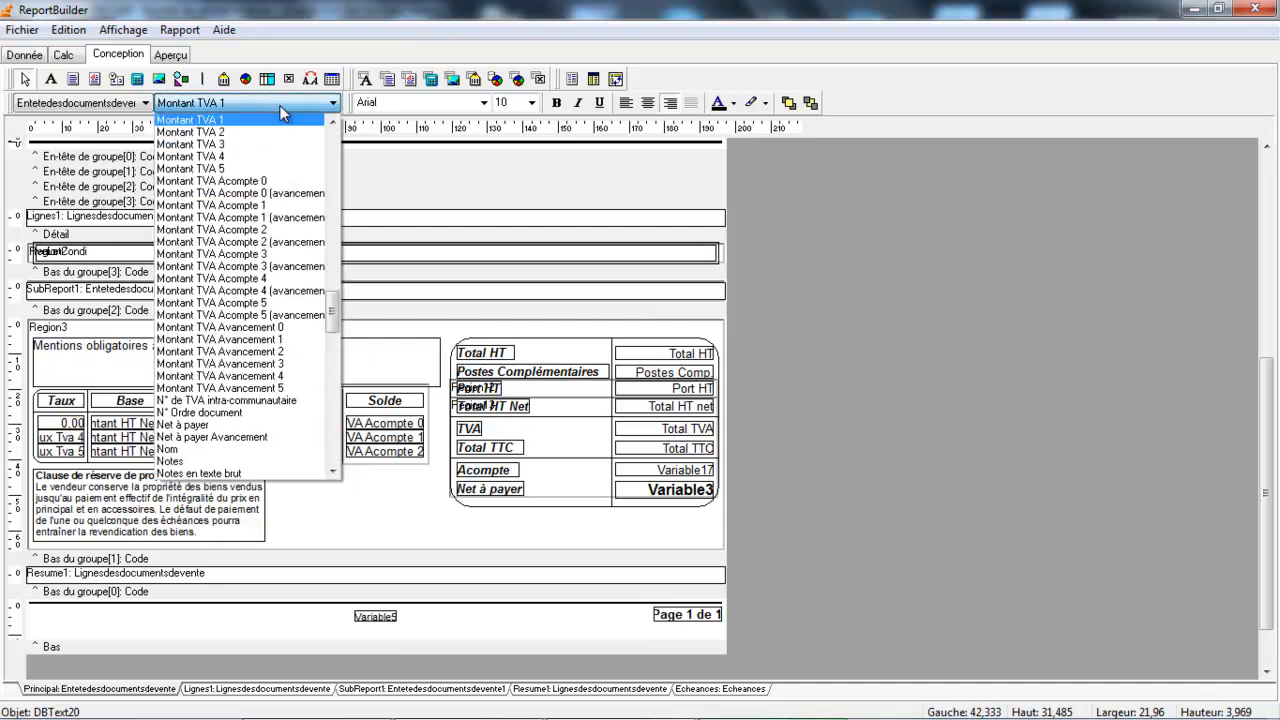
left_click(272, 170)
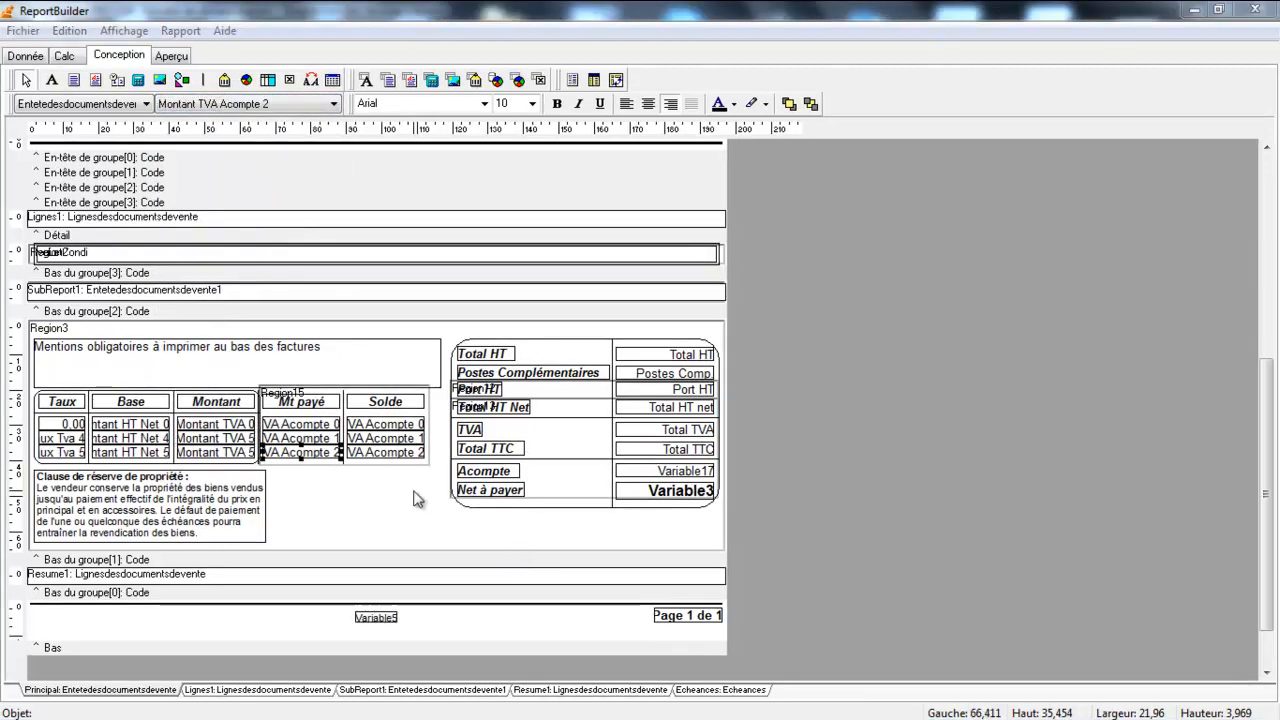
Link the last row's Mt payé and Solde fields to Montant TVA Acompte 5 and Solde TVA Acompte 5
left_click(287, 455)
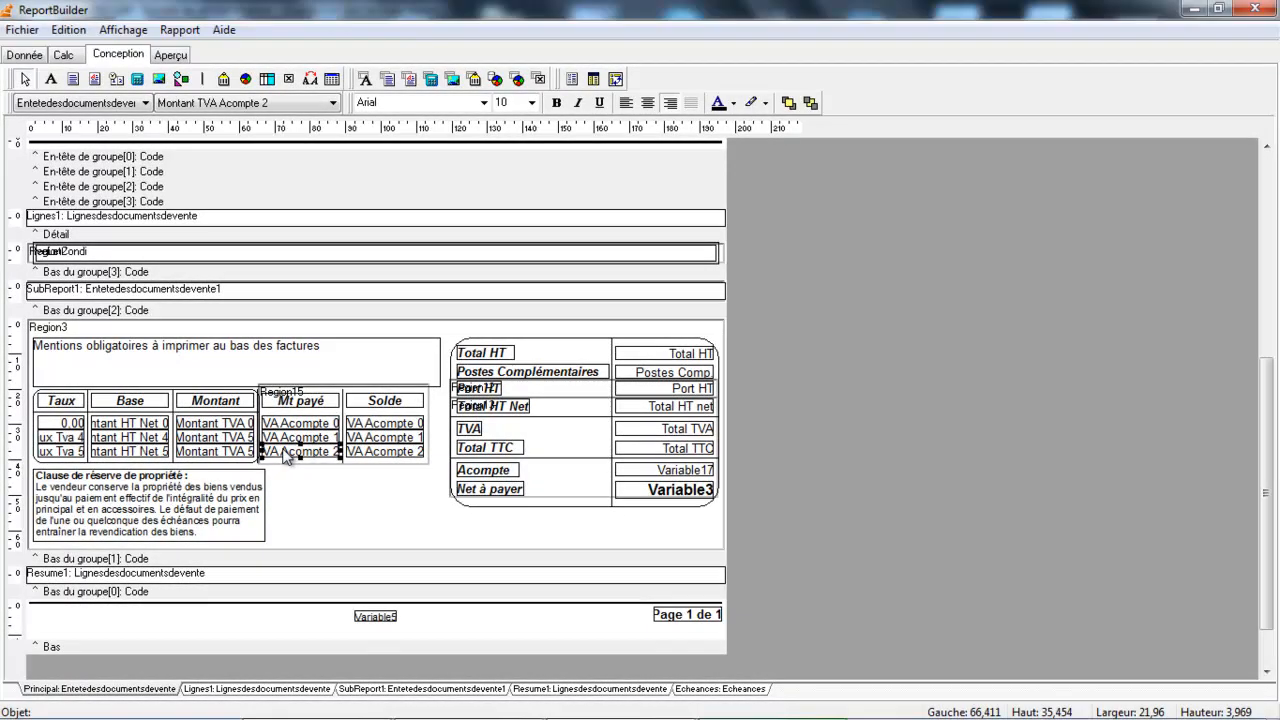
left_click(229, 103)
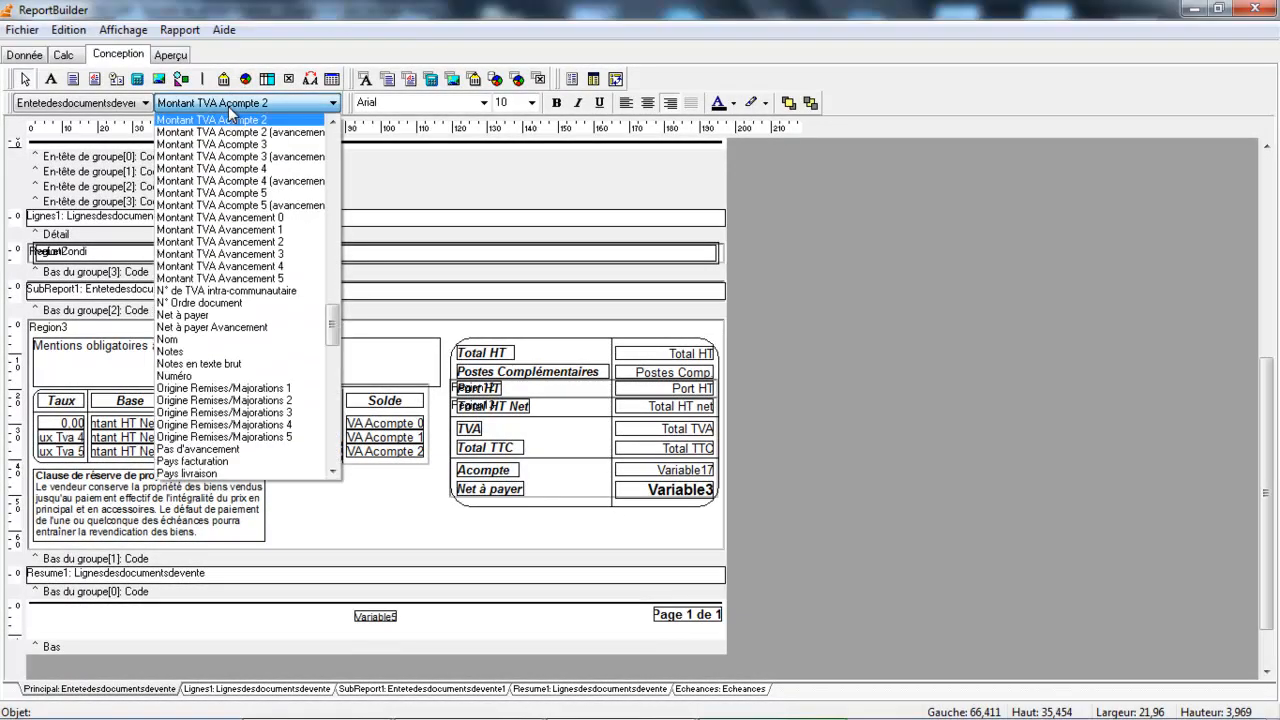
left_click(220, 192)
left_click(385, 452)
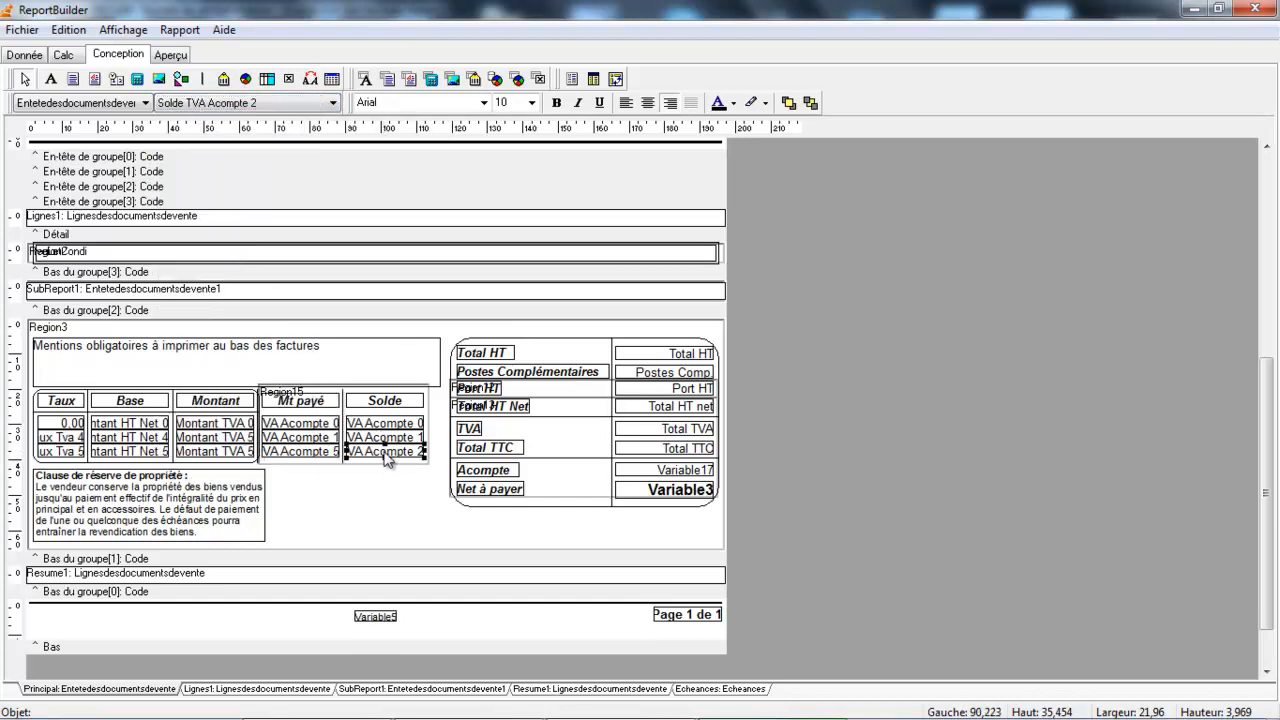
left_click(250, 103)
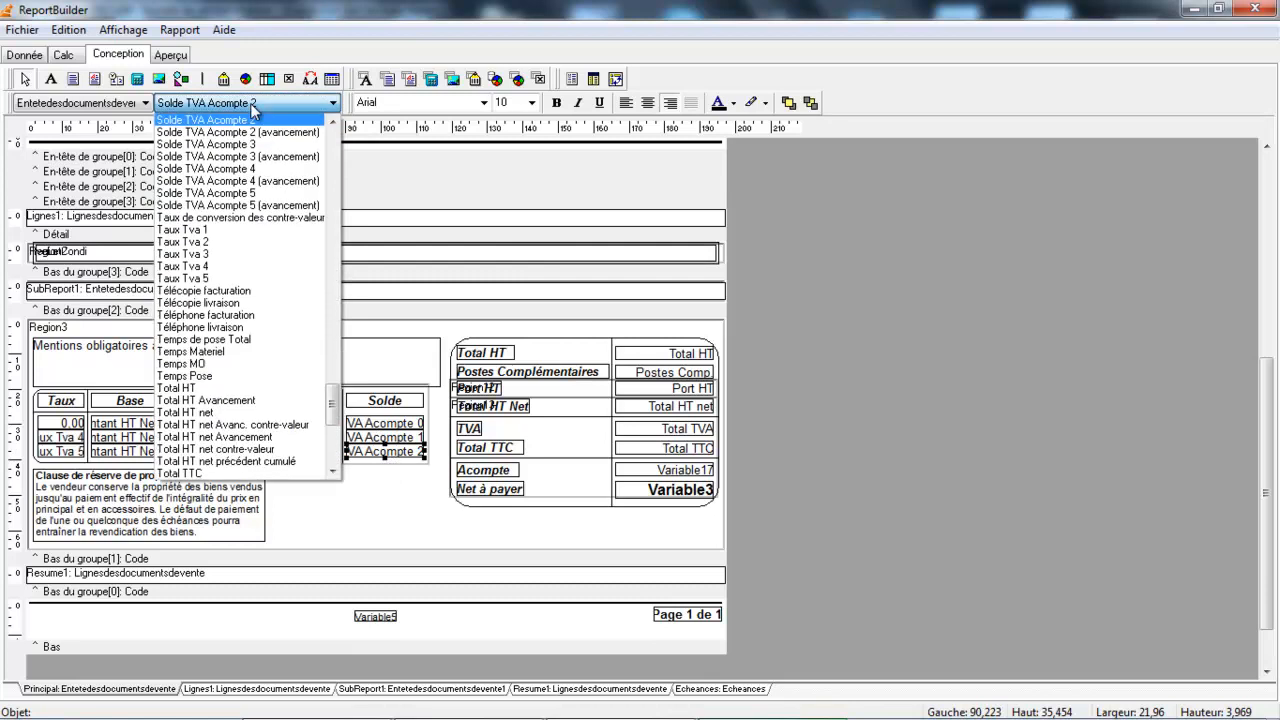
left_click(236, 192)
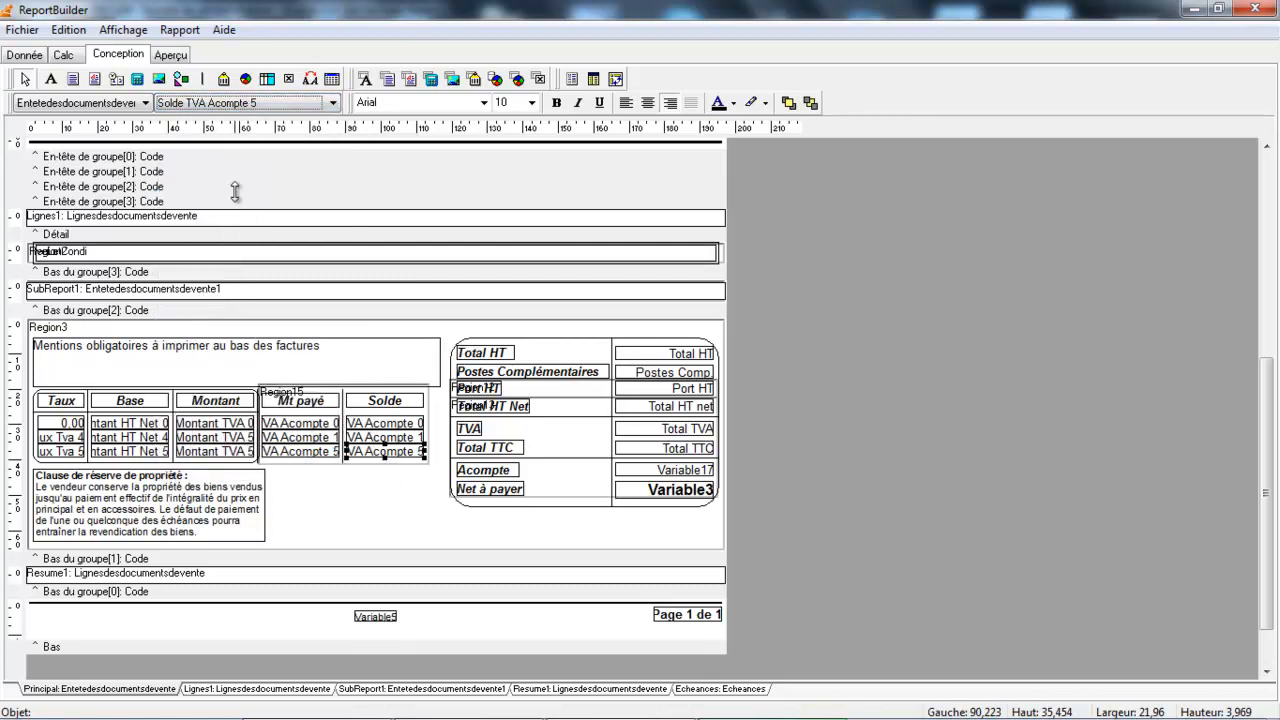
Link the middle row's Mt payé and Solde fields to Montant TVA Acompte 4 and Solde TVA Acompte 4
left_click(298, 438)
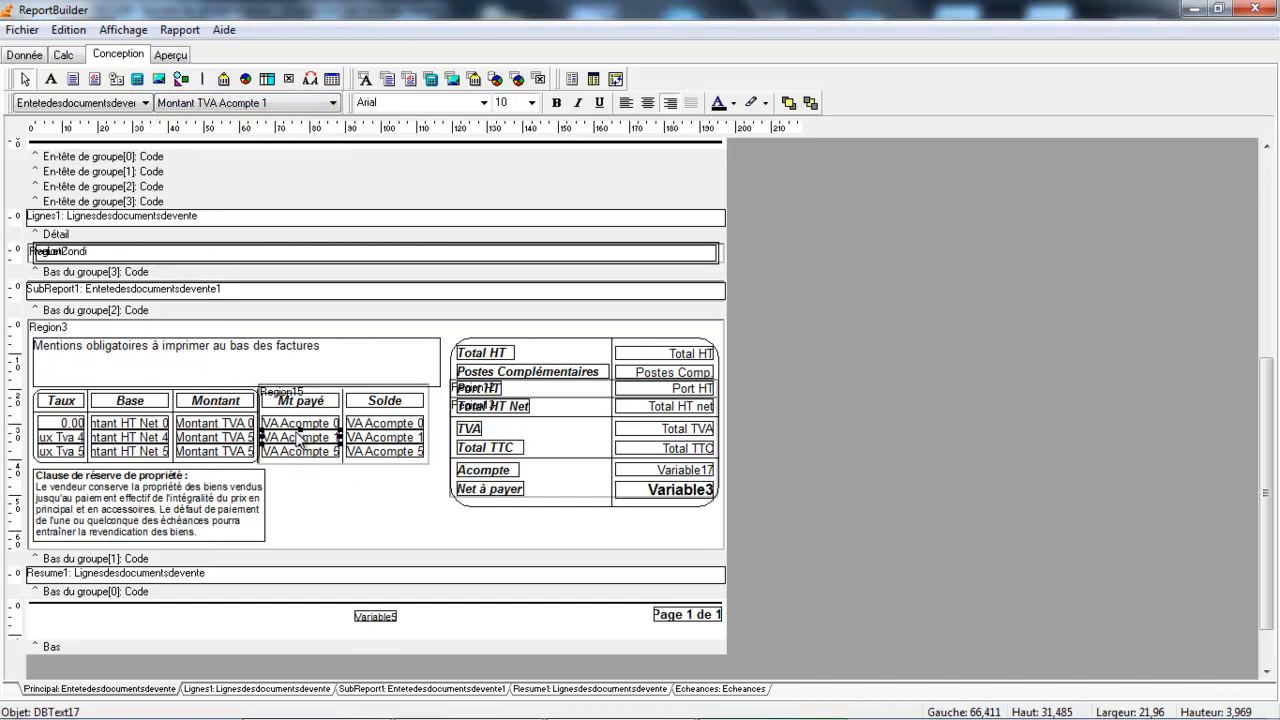
left_click(259, 99)
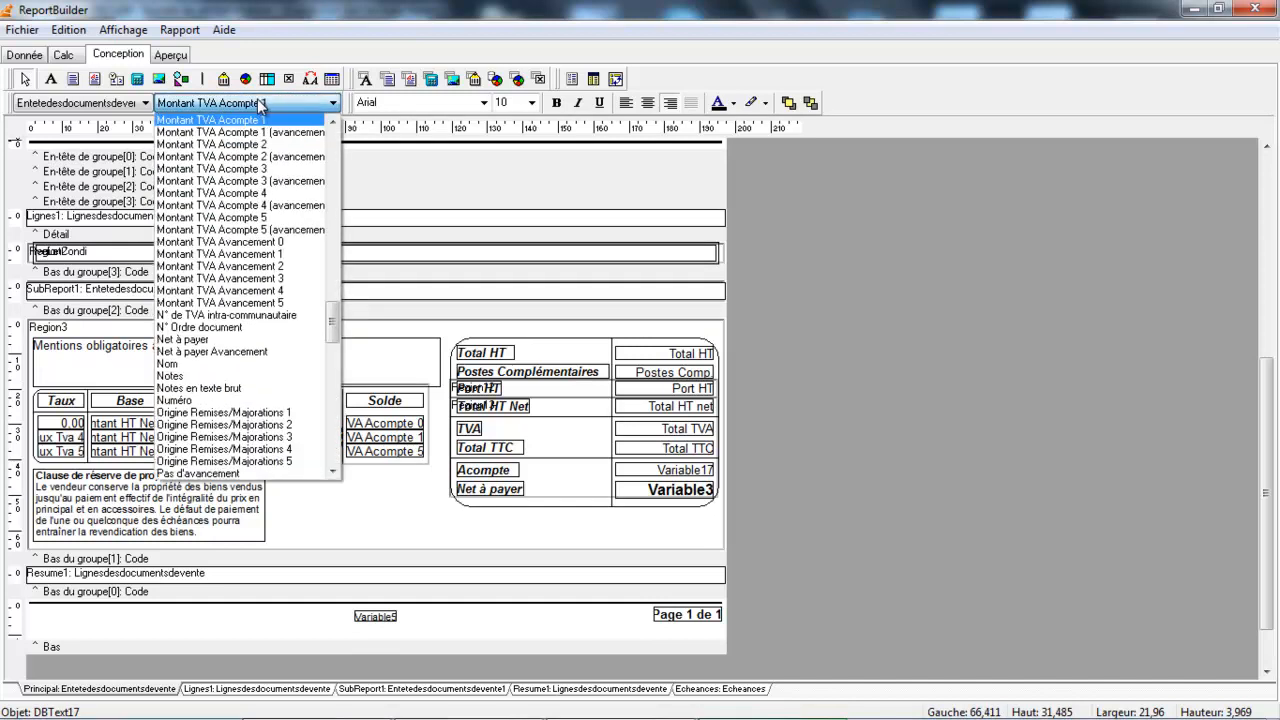
left_click(250, 193)
left_click(352, 437)
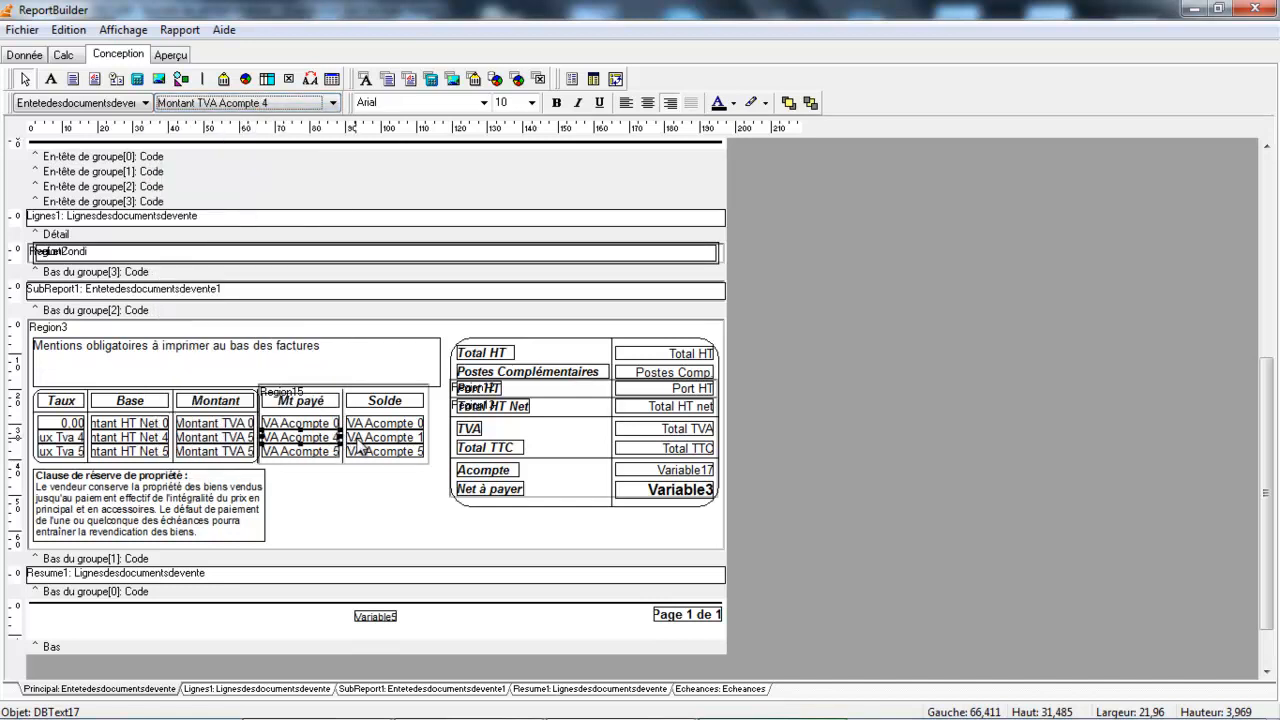
left_click(203, 104)
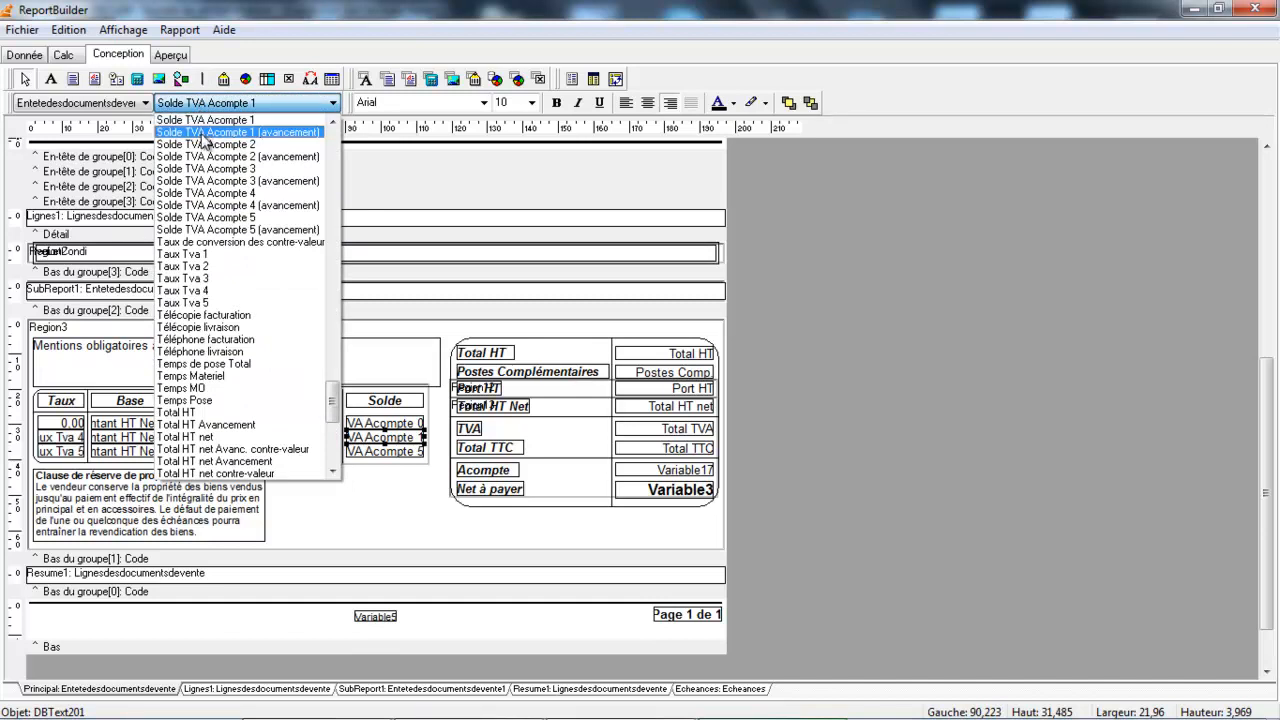
left_click(207, 193)
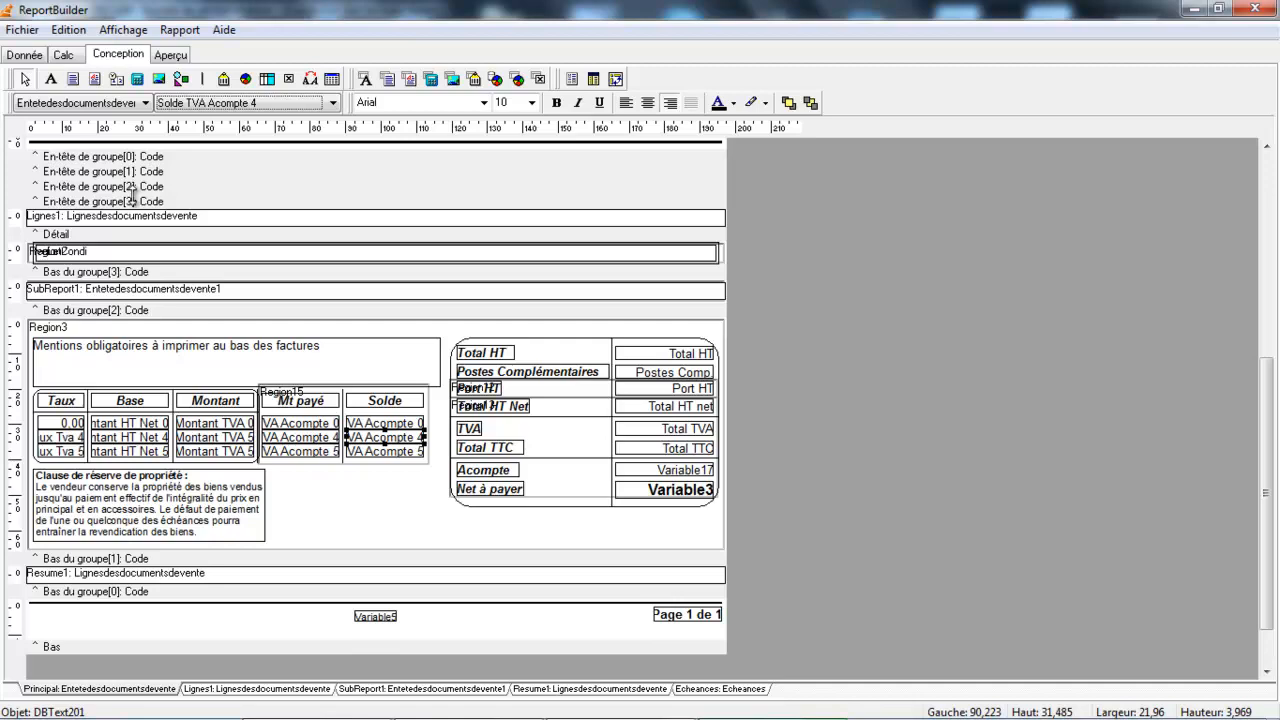
Save the invoice template under the new name "Détail échéances demo" in the Factures folder and close the report designer
left_click(18, 31)
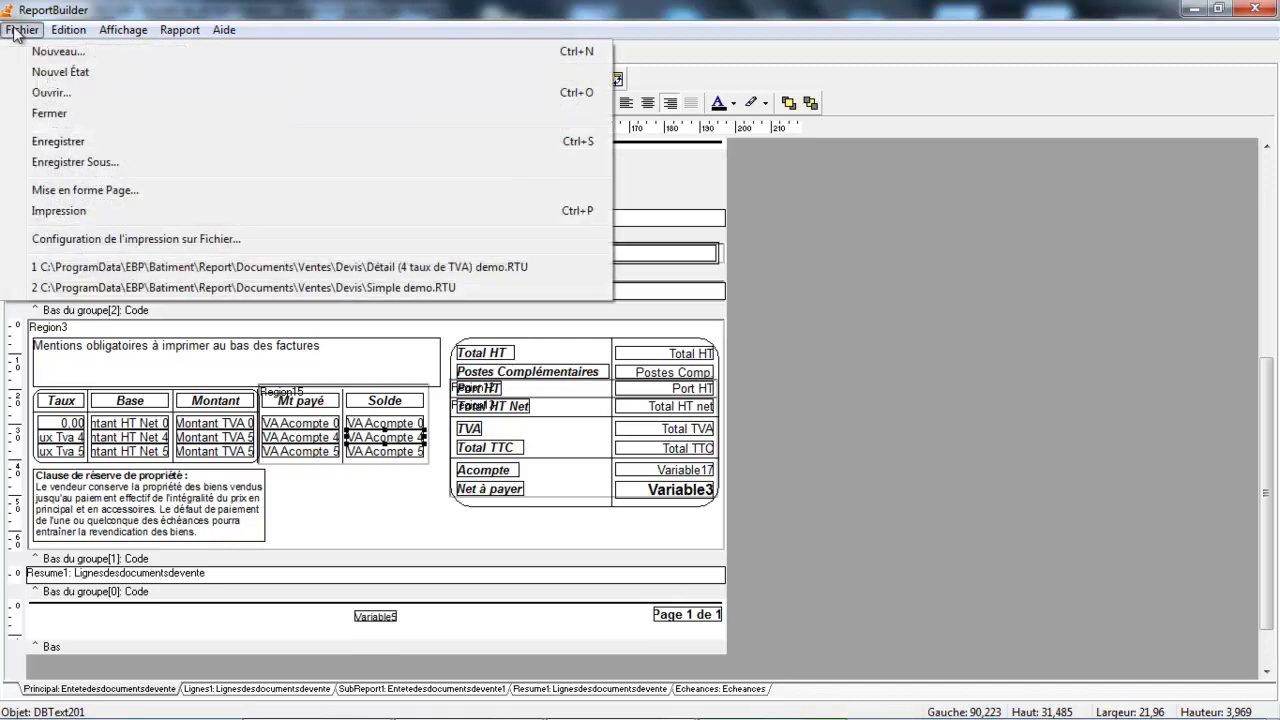
left_click(38, 166)
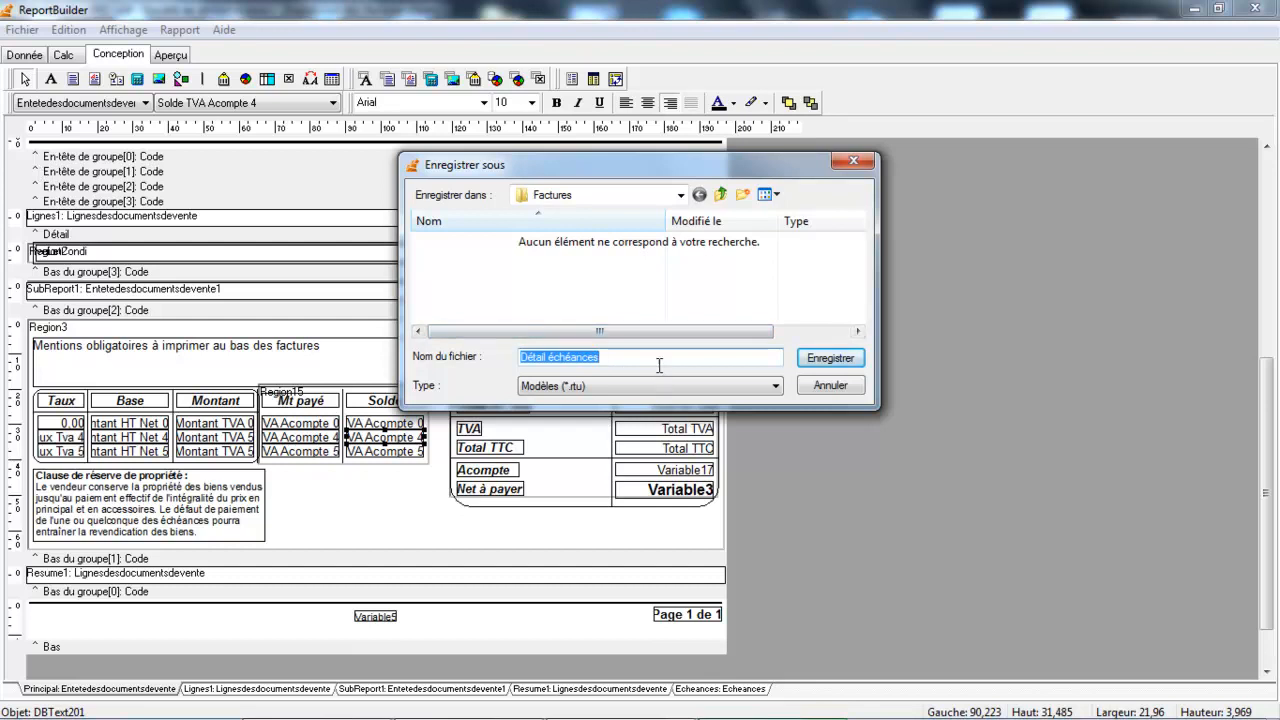
left_click(660, 360)
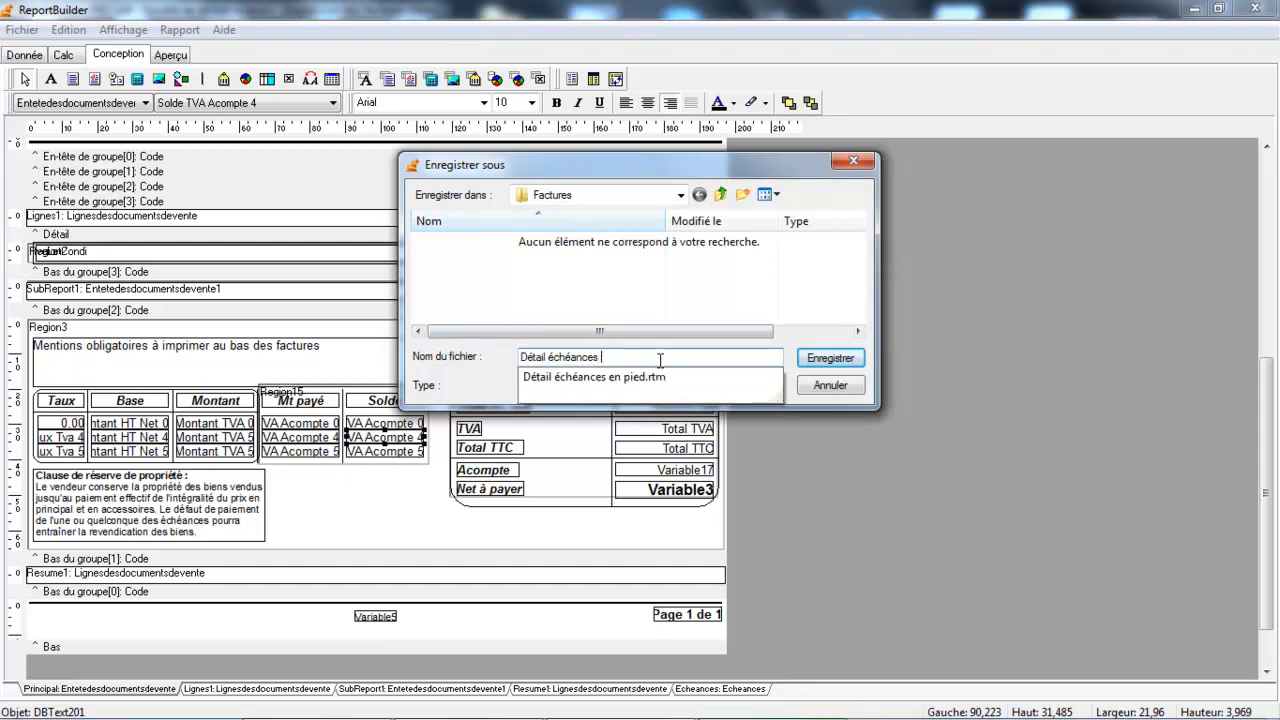
type("demo")
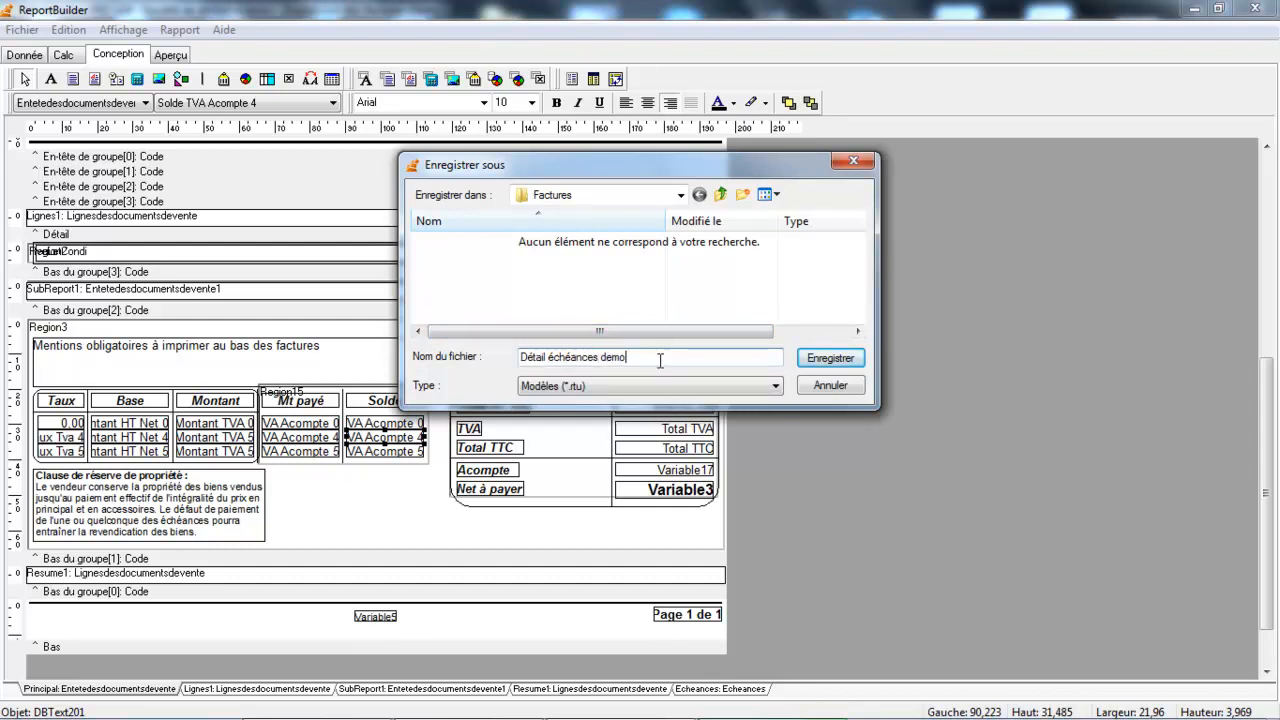
left_click(829, 358)
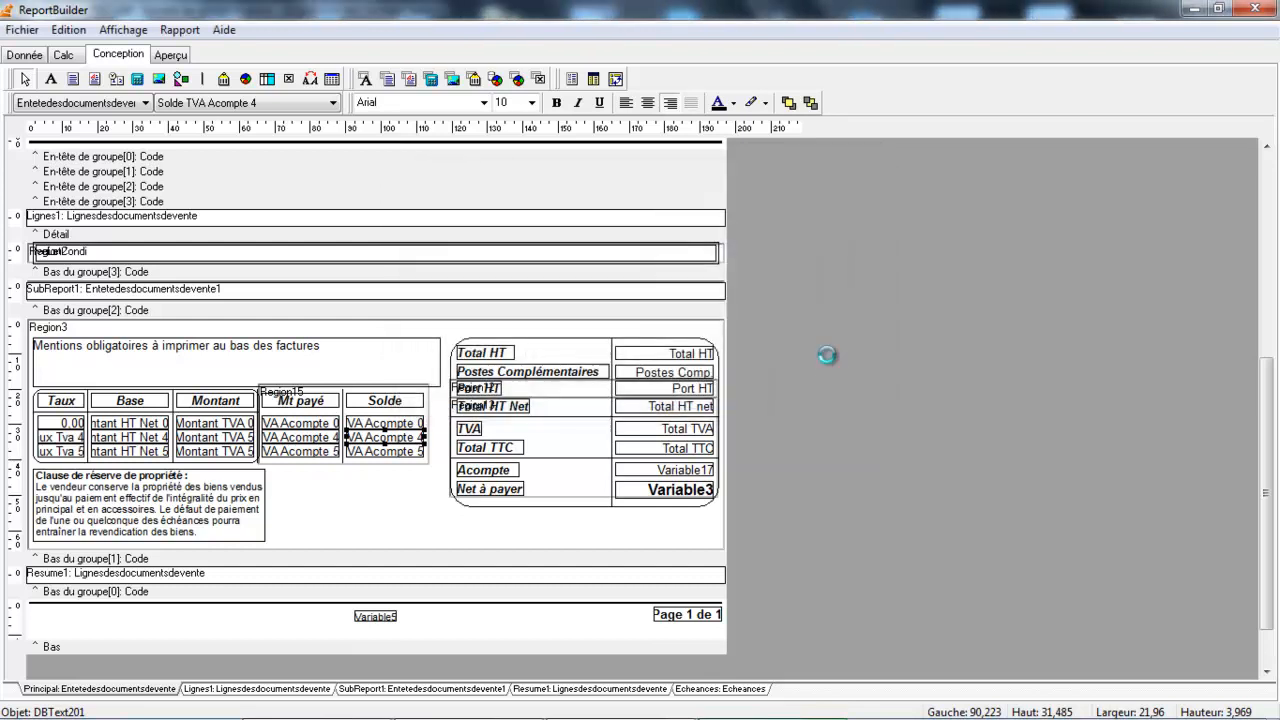
left_click(1256, 12)
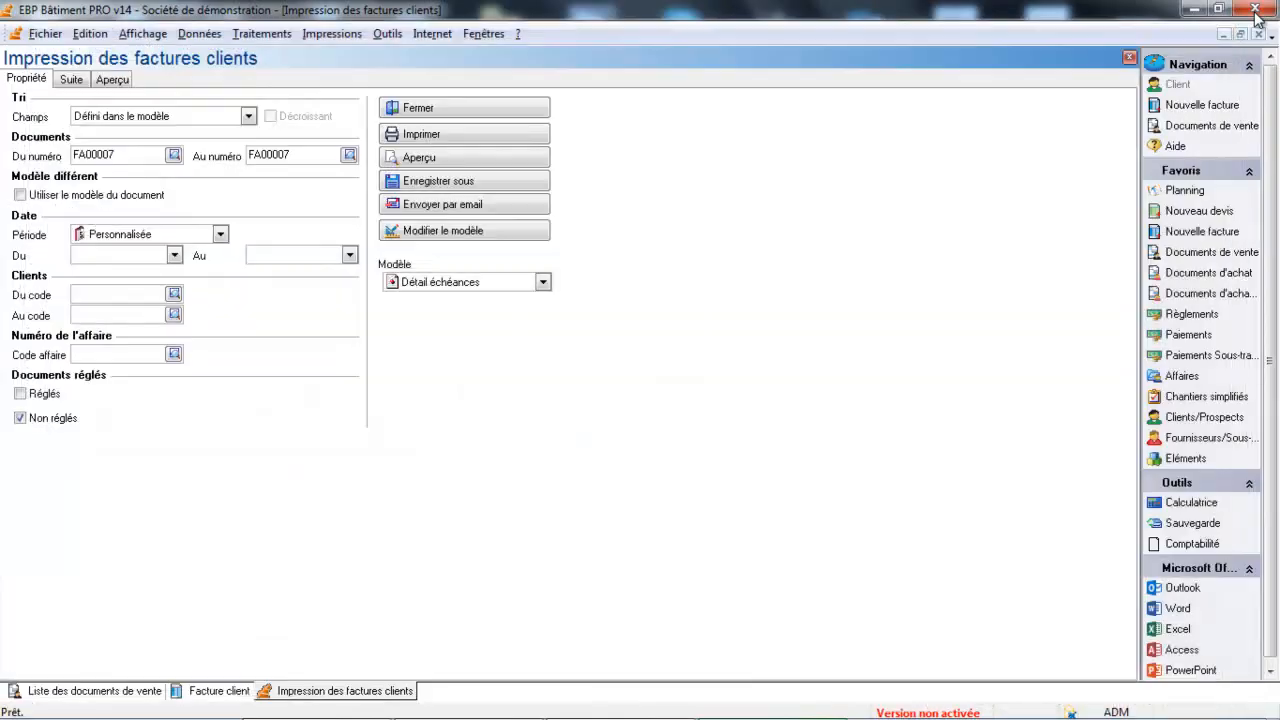
Select the "Détail échéances demo" template for the invoice and generate its print preview
left_click(547, 283)
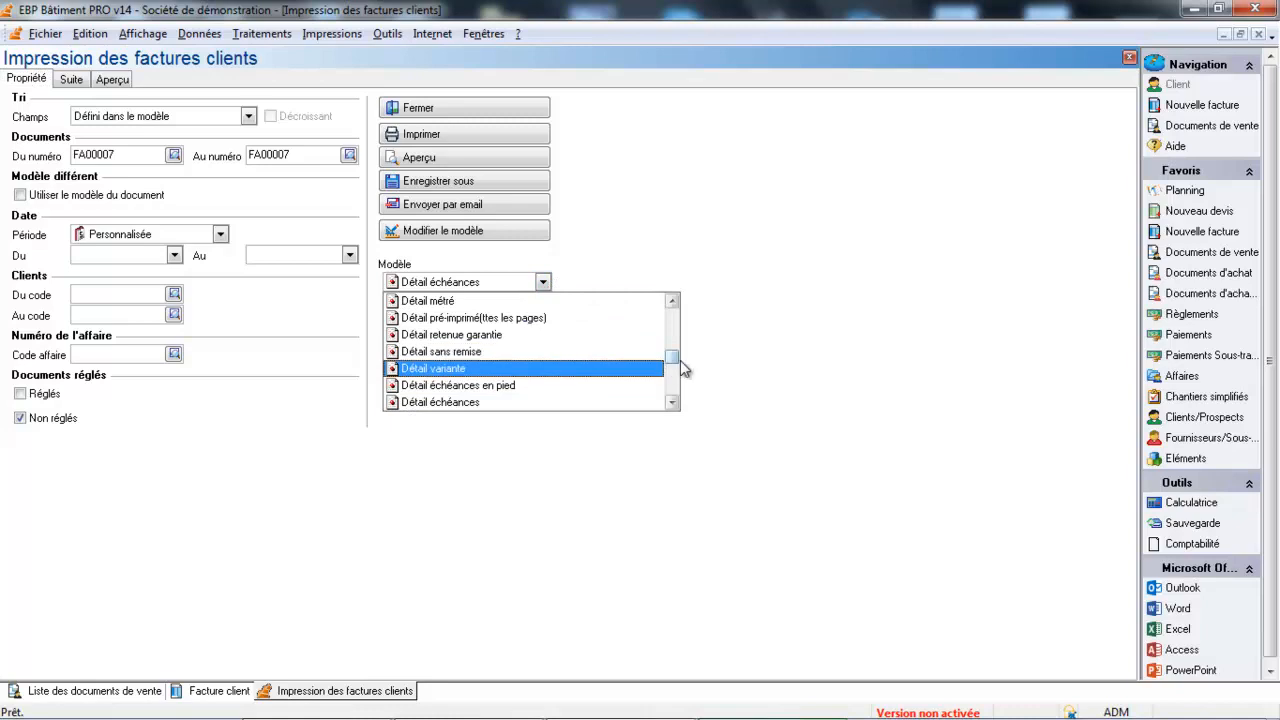
left_click_drag(673, 362, 686, 290)
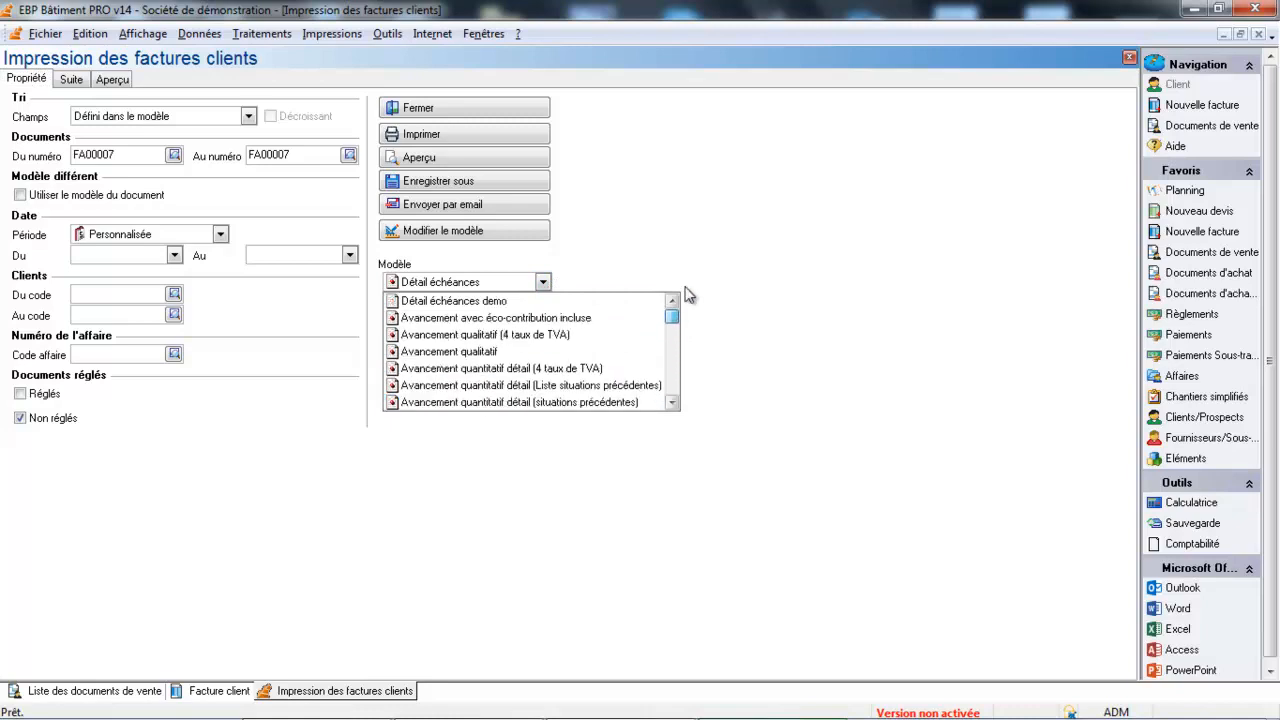
left_click(548, 301)
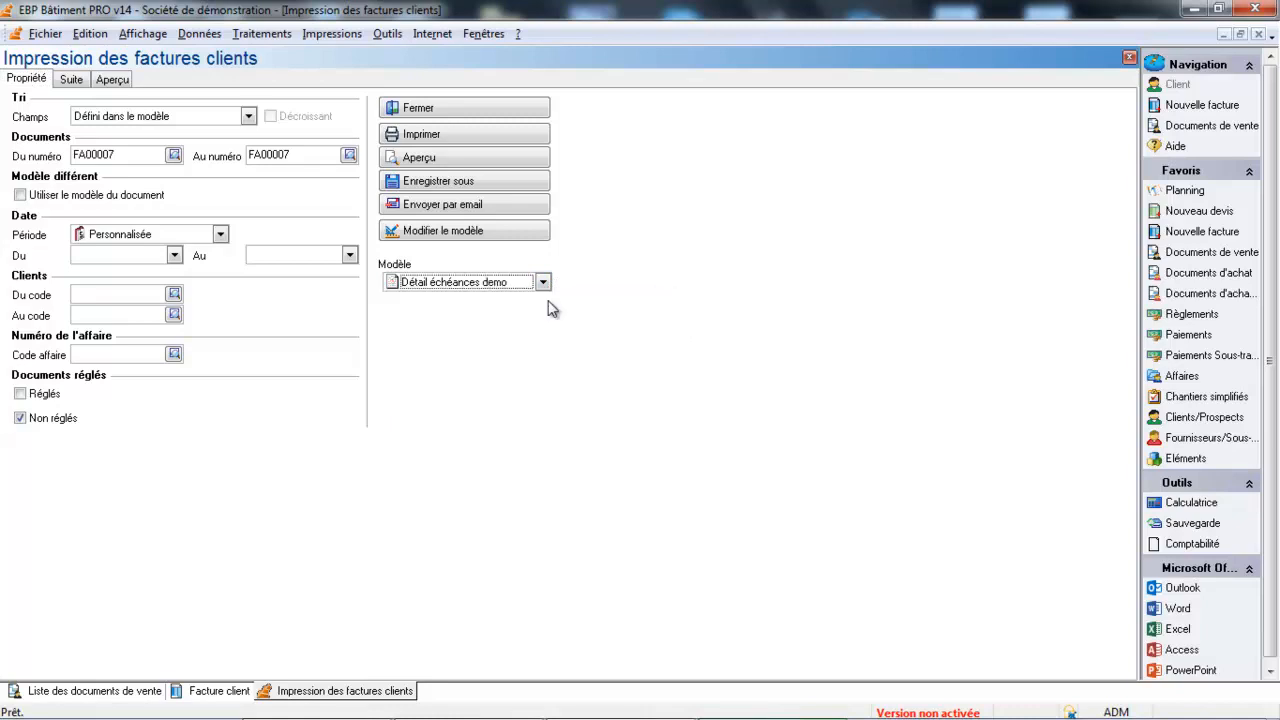
left_click(467, 157)
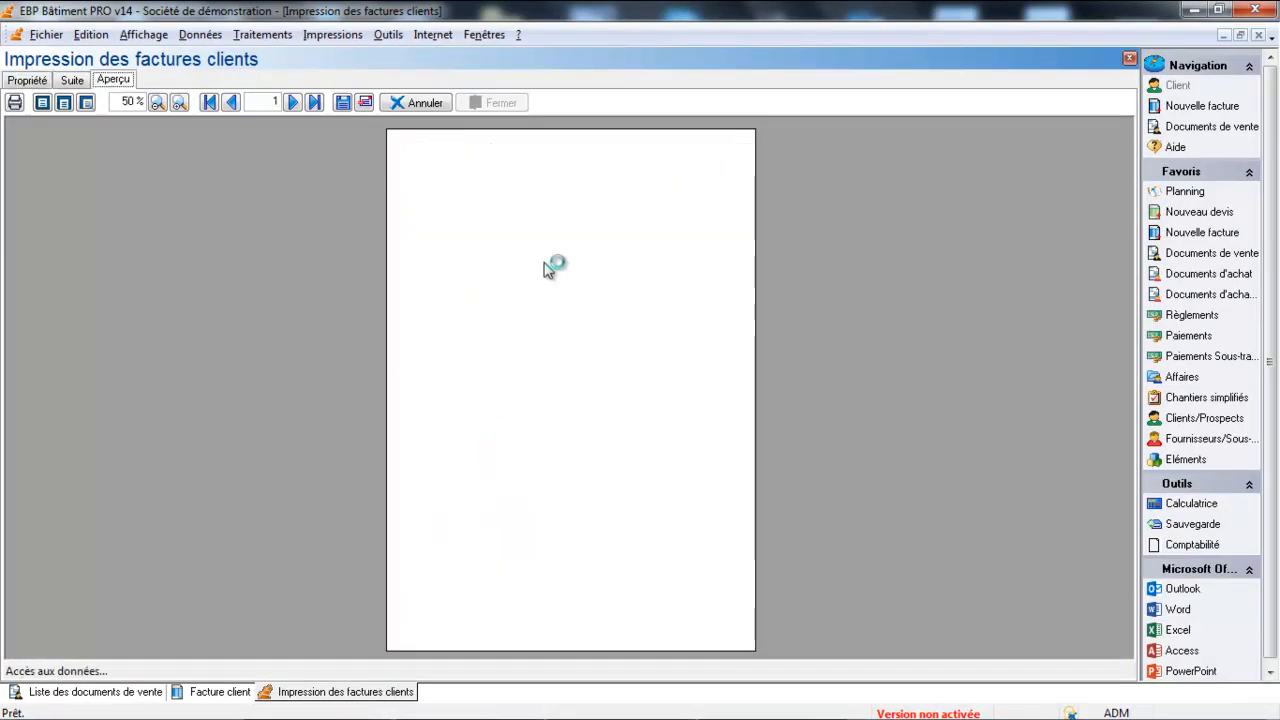
Examine the VAT table at the bottom of the previewed invoice's first page, and close the preview
left_click(178, 106)
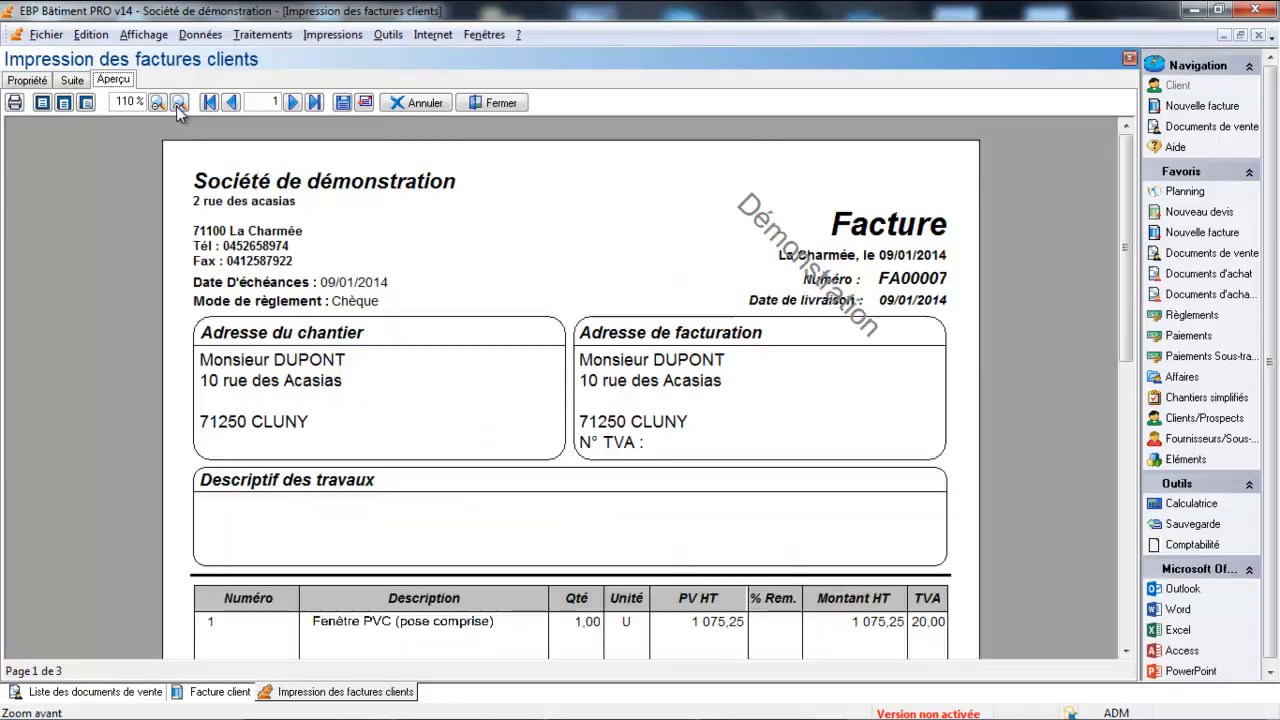
scroll(1137, 228, "down", 1)
scroll(1137, 228, "down", 5)
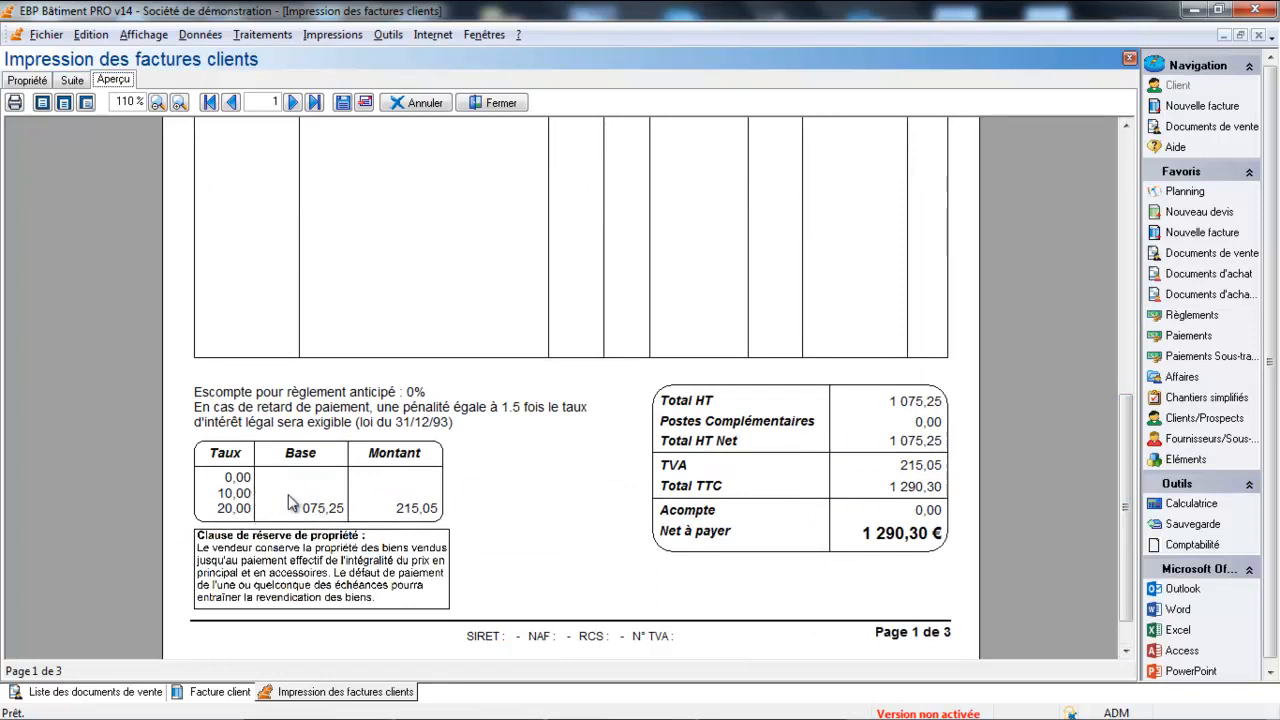
left_click(503, 105)
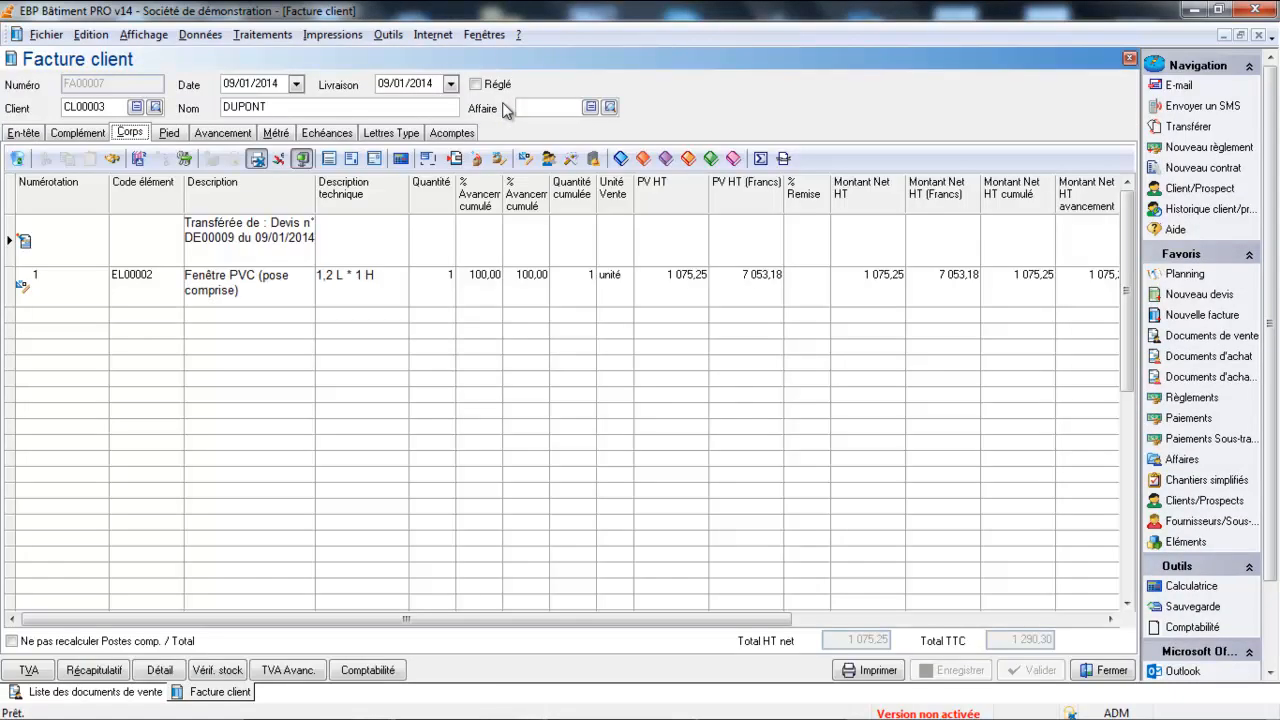